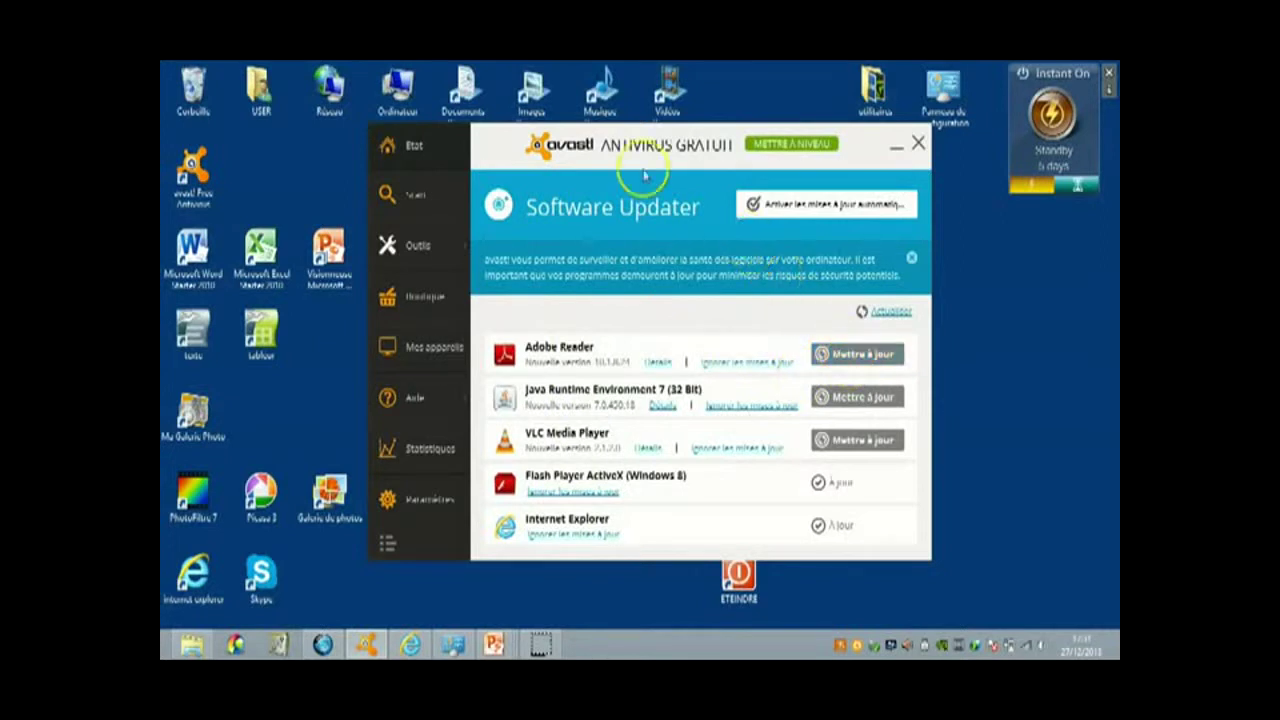
# - Move the avast! window aside, search the applications for "adobe" and open Adobe Reader X
pyautogui.moveTo(502, 146); pyautogui.dragTo(752, 177)
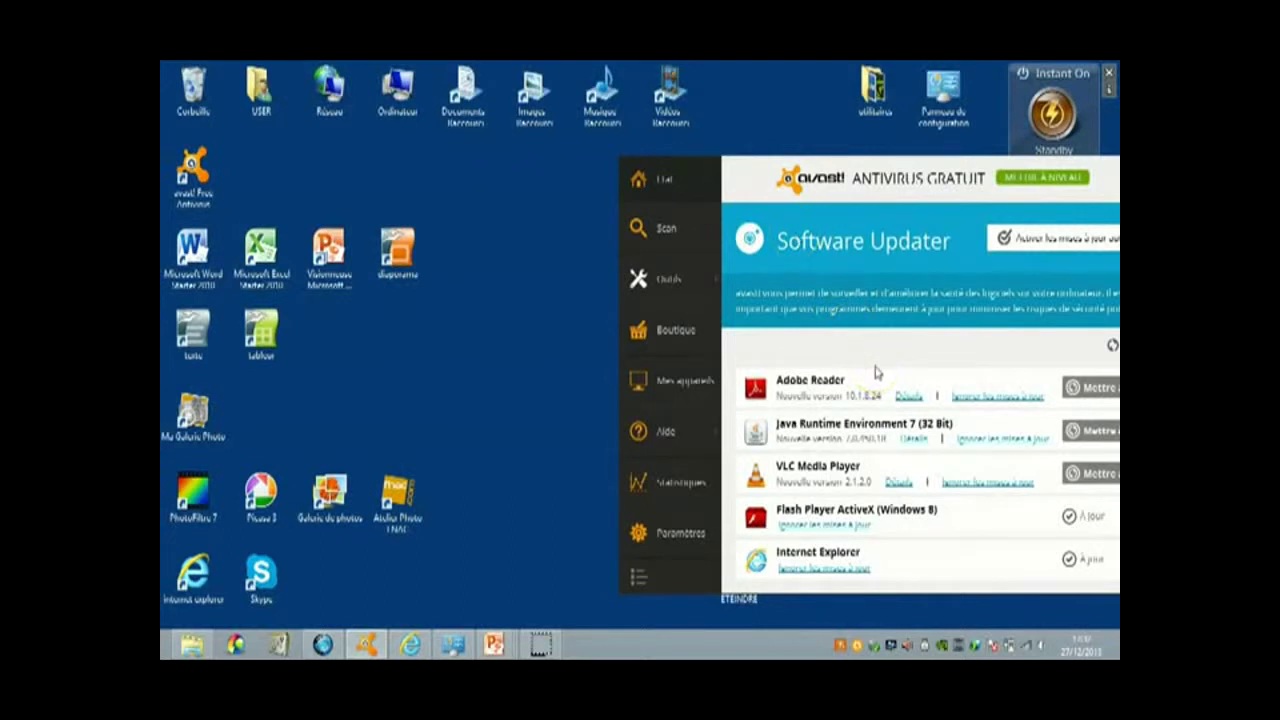
pyautogui.press('super')
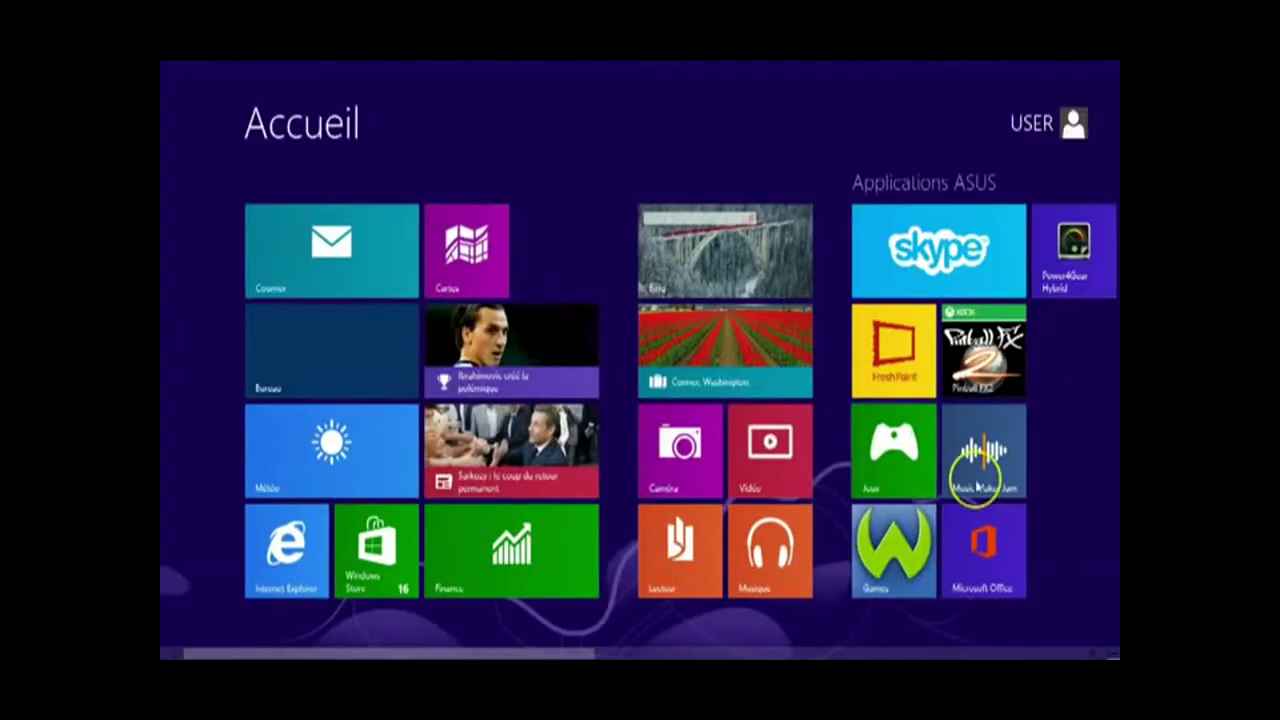
pyautogui.moveTo(1112, 648)
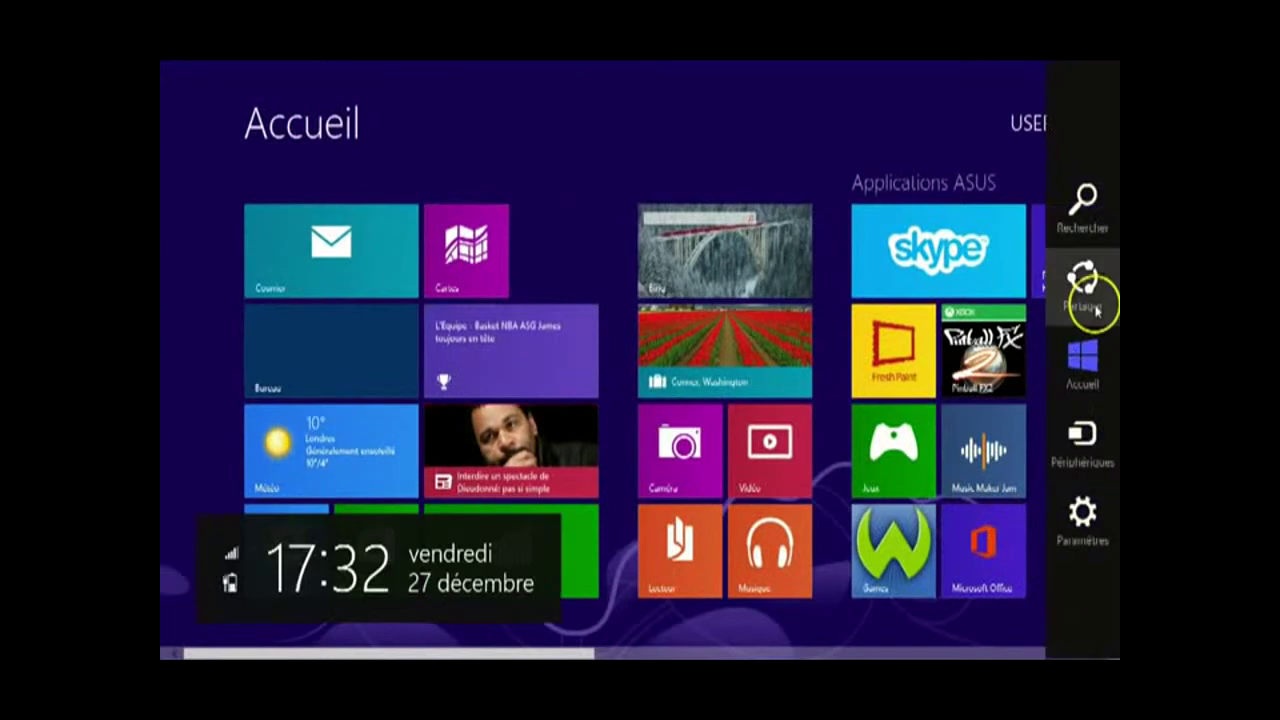
pyautogui.click(1085, 205)
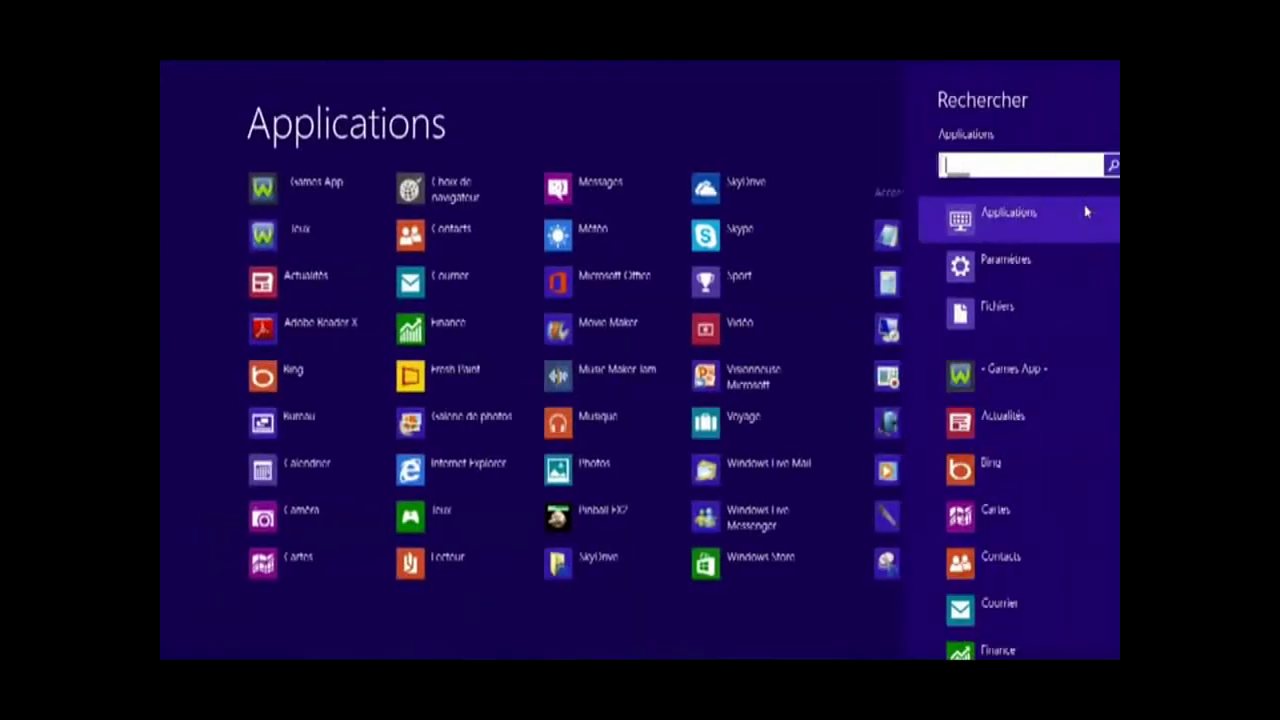
pyautogui.write('adobe')
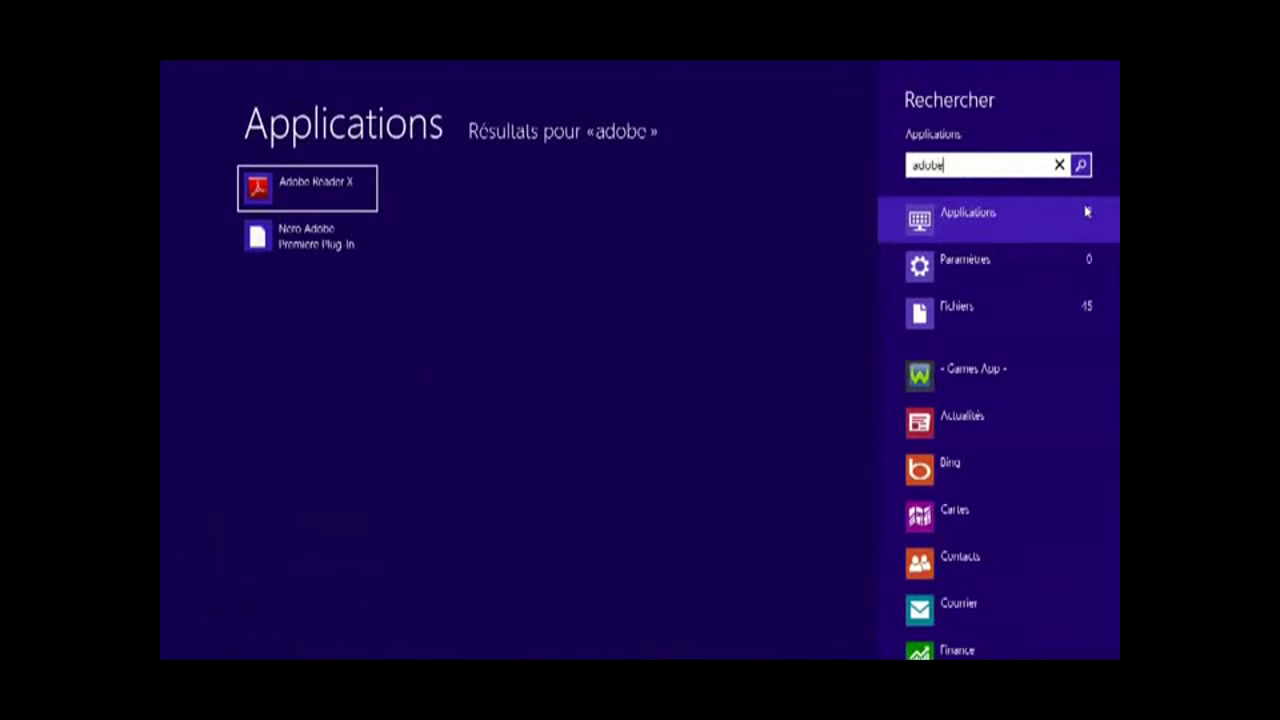
pyautogui.press('super+c')
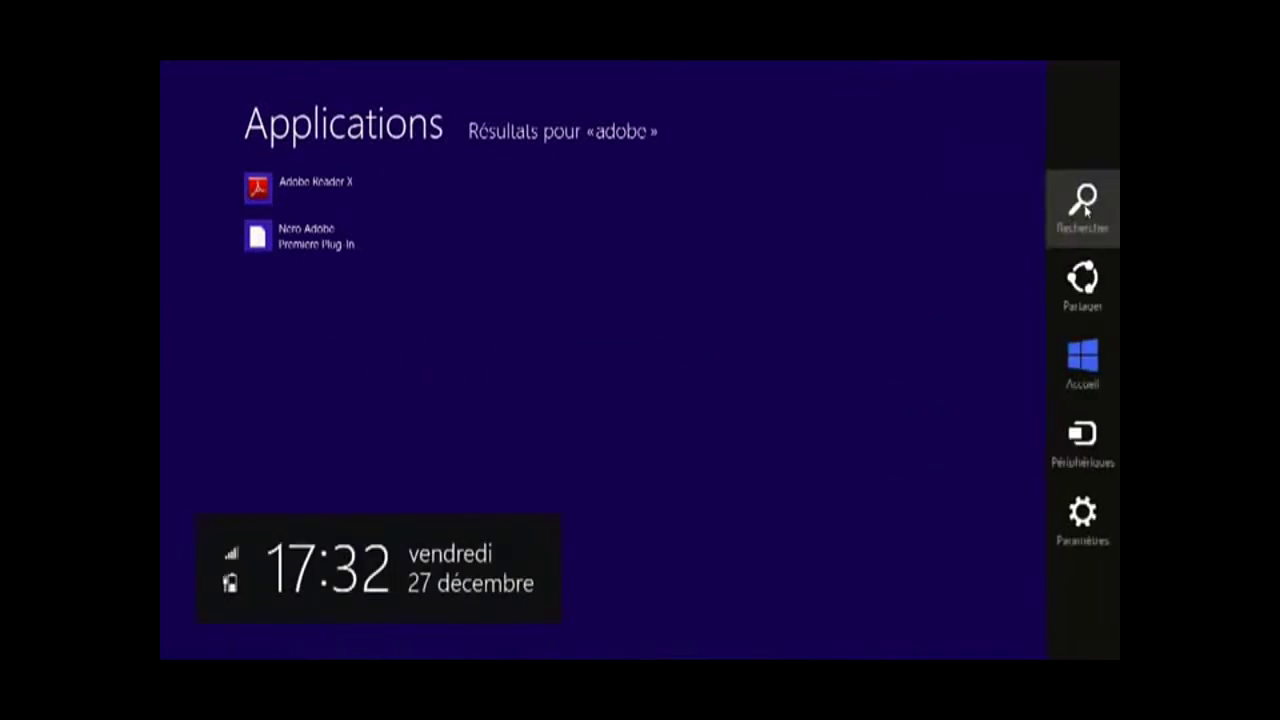
pyautogui.click(323, 183)
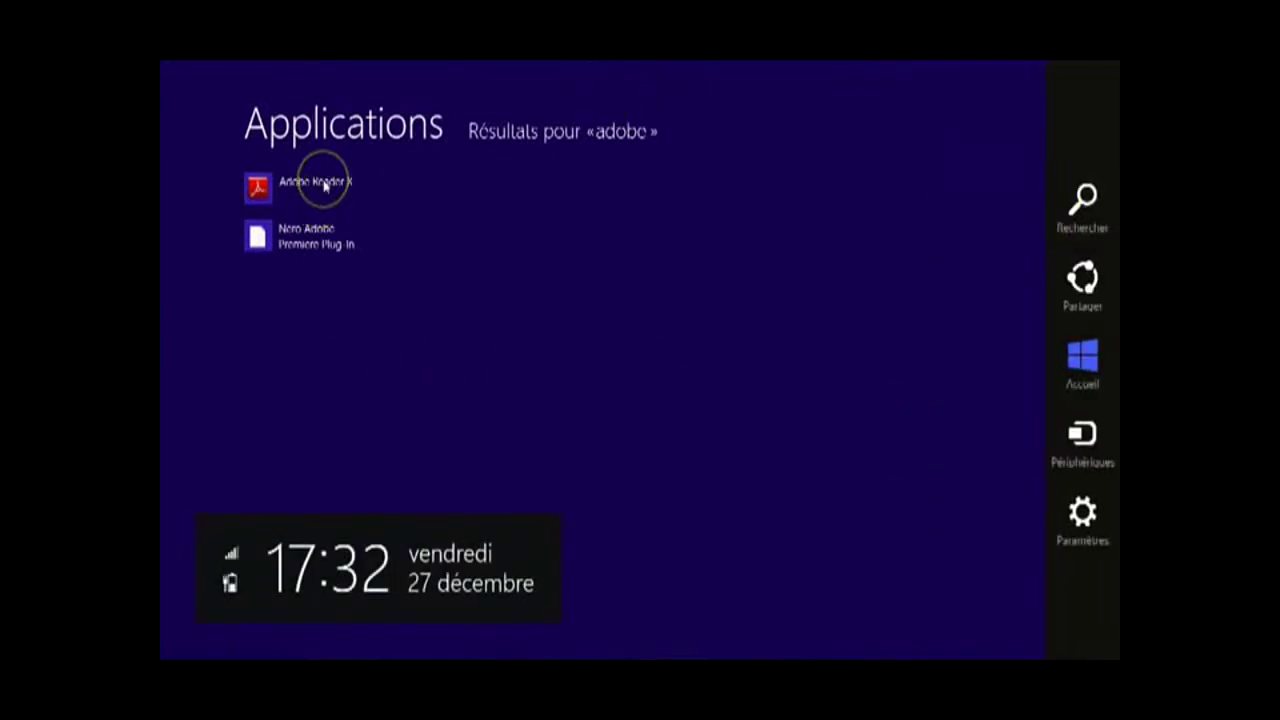
pyautogui.click(309, 180)
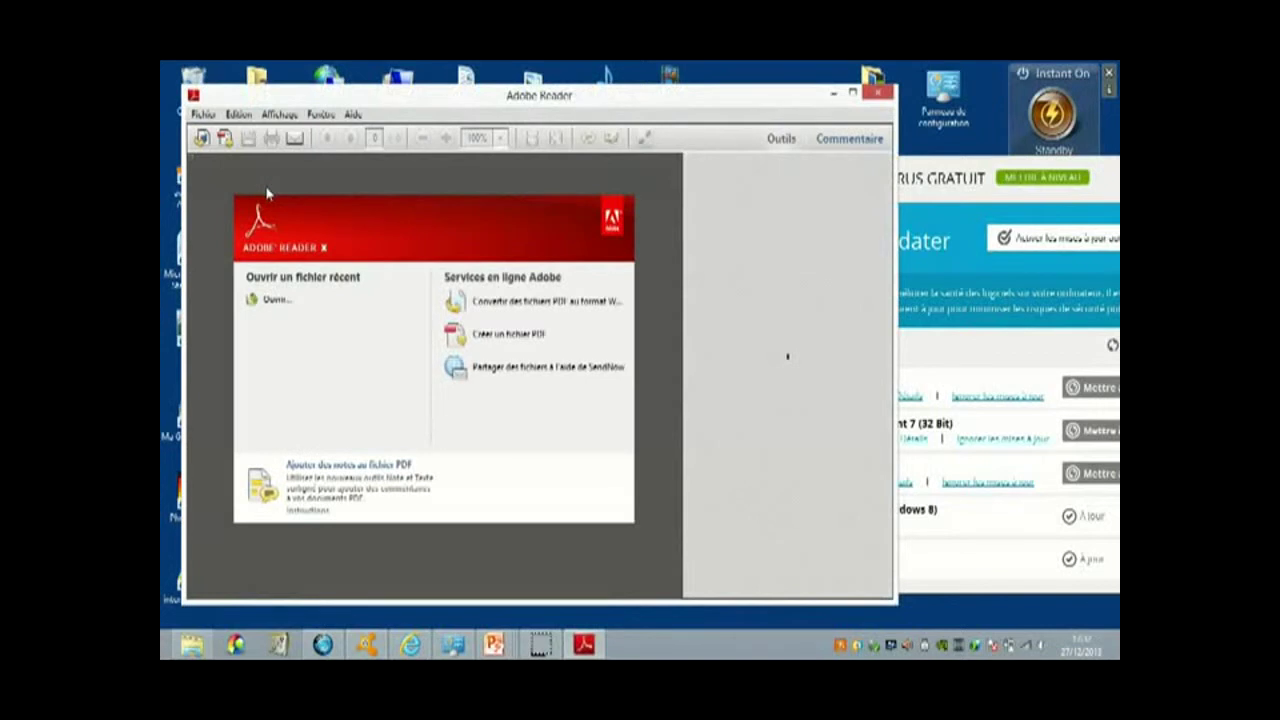
# - Check Adobe Reader for updates and download the available update
pyautogui.click(355, 118)
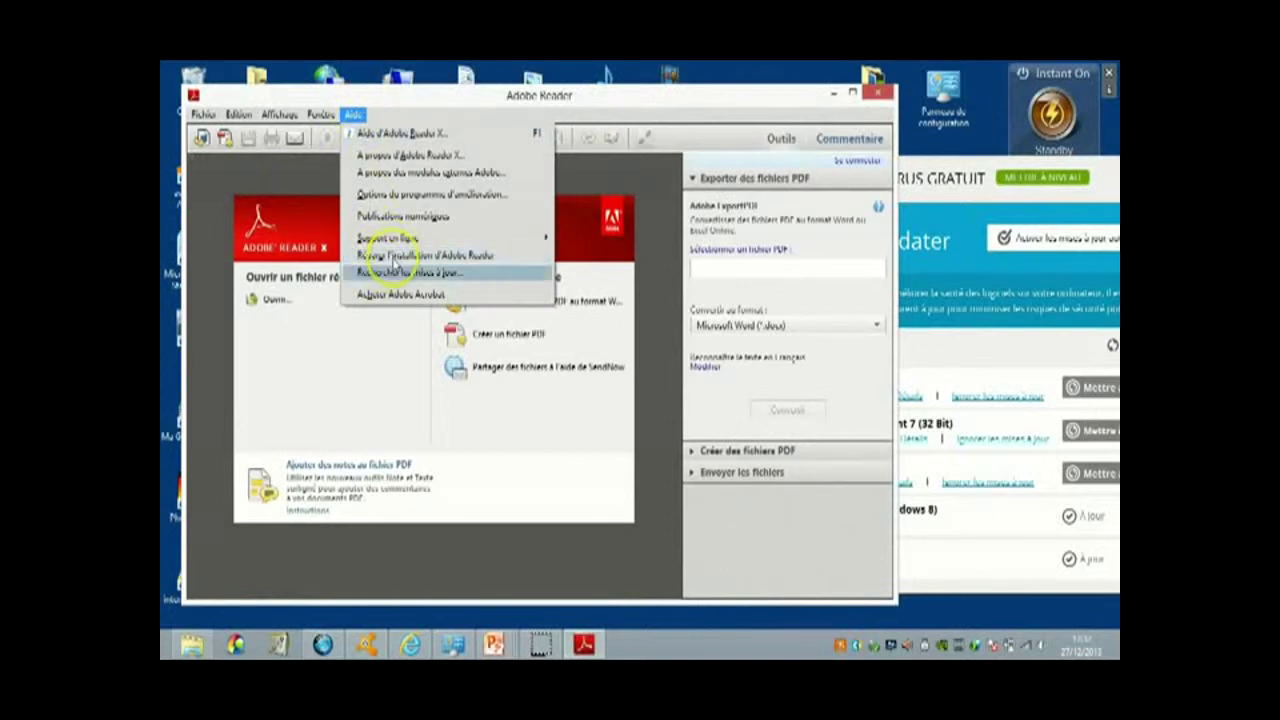
pyautogui.click(389, 274)
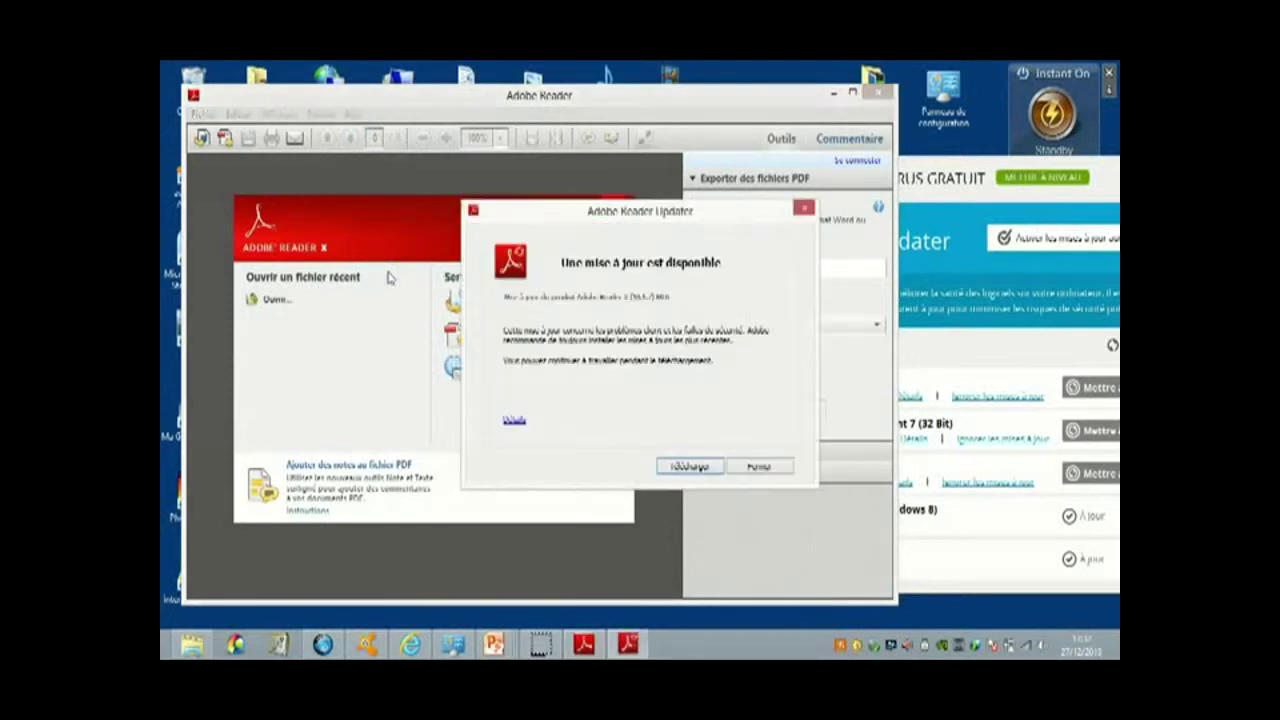
pyautogui.click(692, 468)
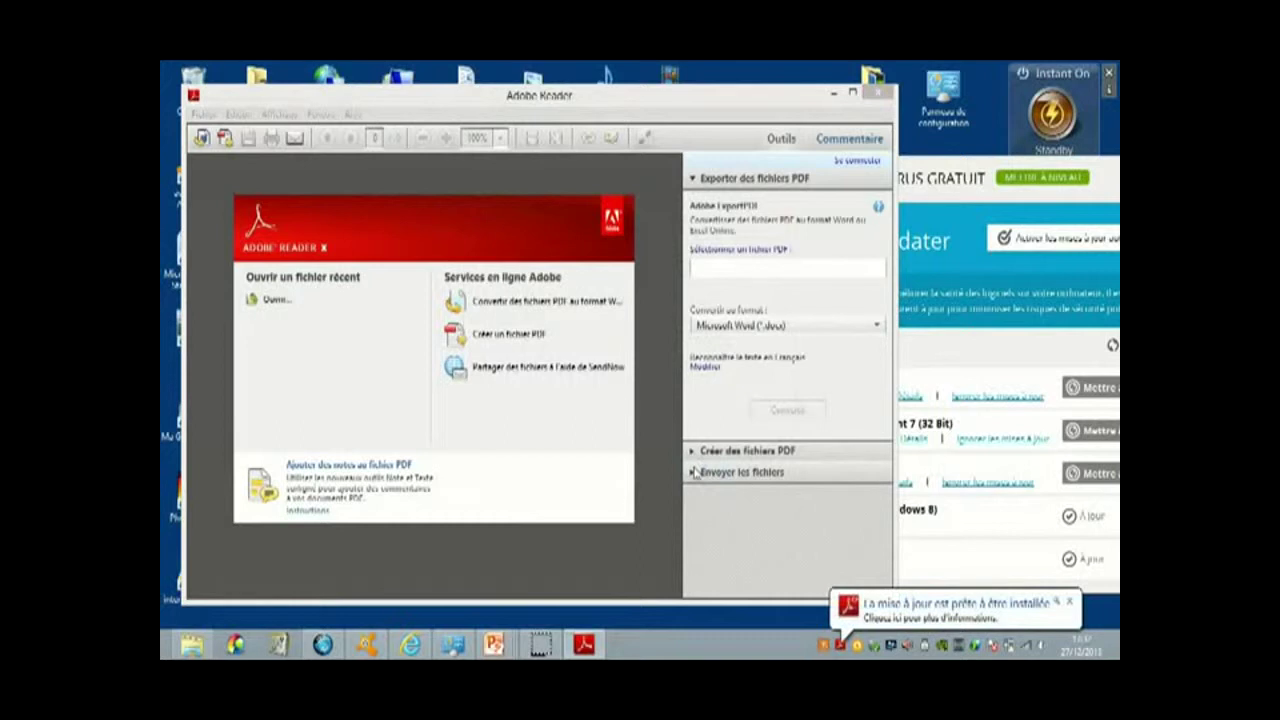
# - Open the notification for the downloaded Adobe Reader update and install the update
pyautogui.click(838, 638)
pyautogui.click(840, 643)
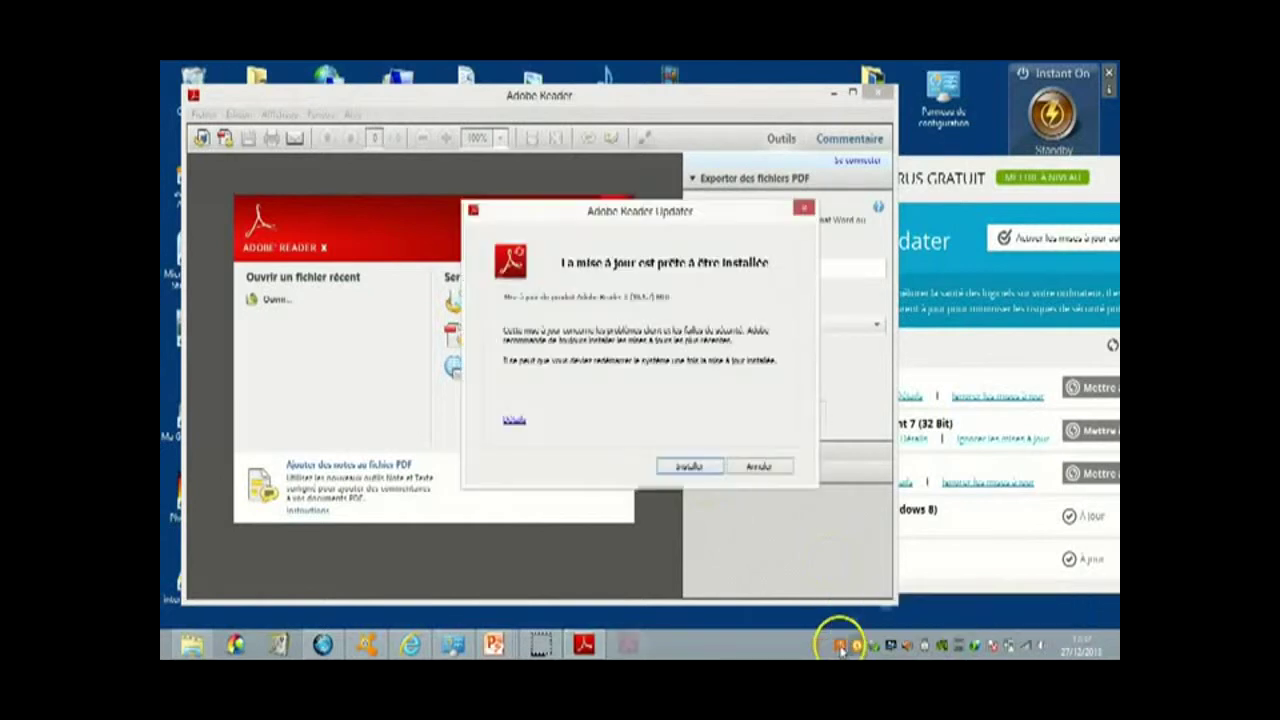
pyautogui.click(694, 468)
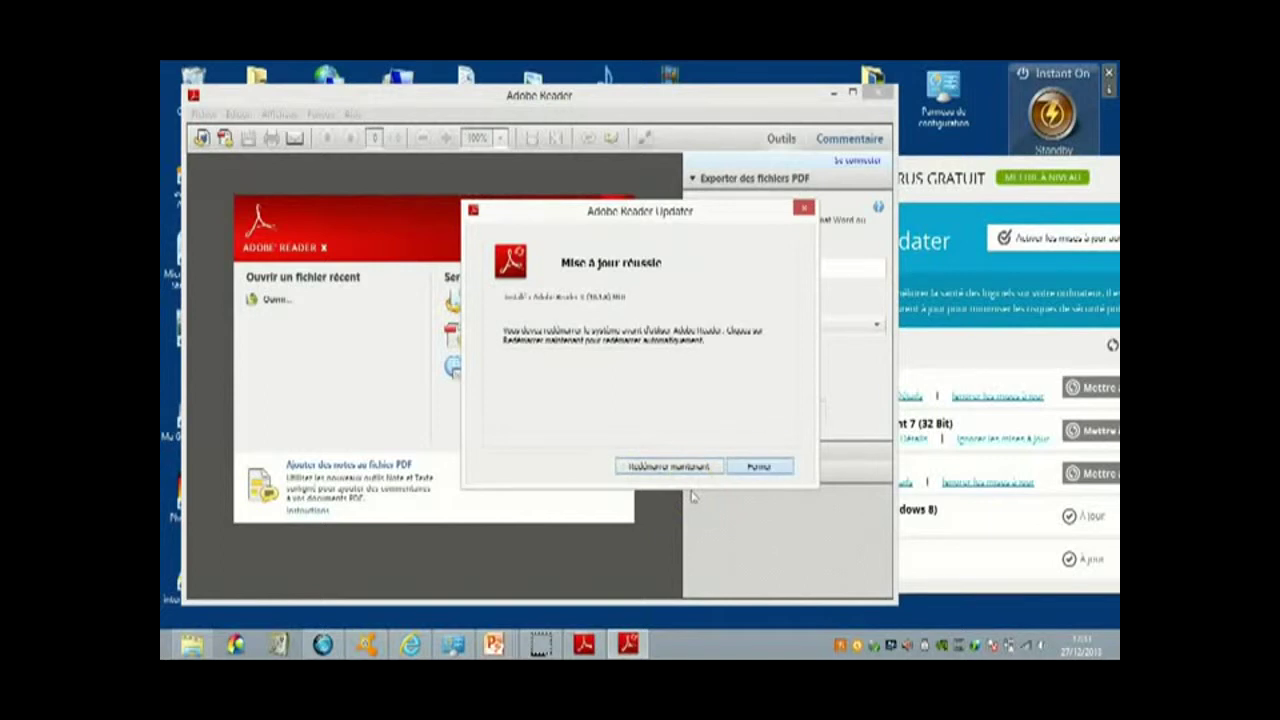
# - Close the Adobe updater without restarting, close Adobe Reader, and refresh the program list in avast! Software Updater
pyautogui.click(758, 466)
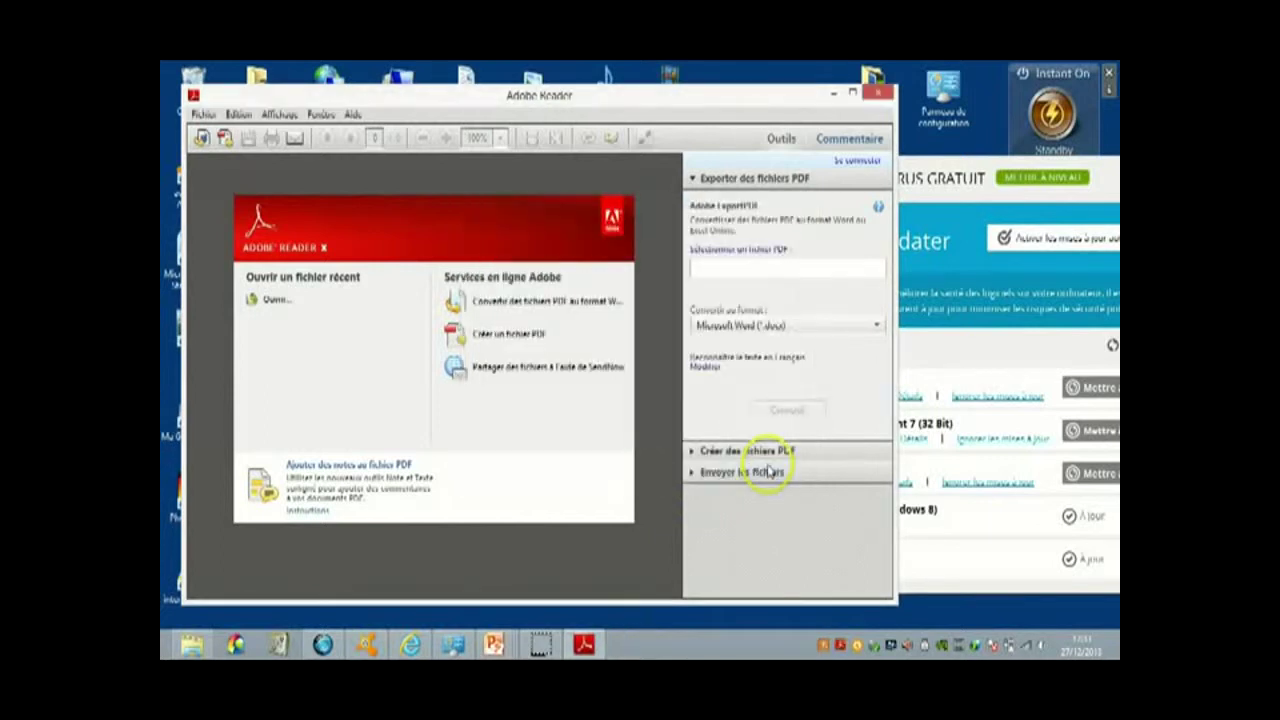
pyautogui.click(880, 92)
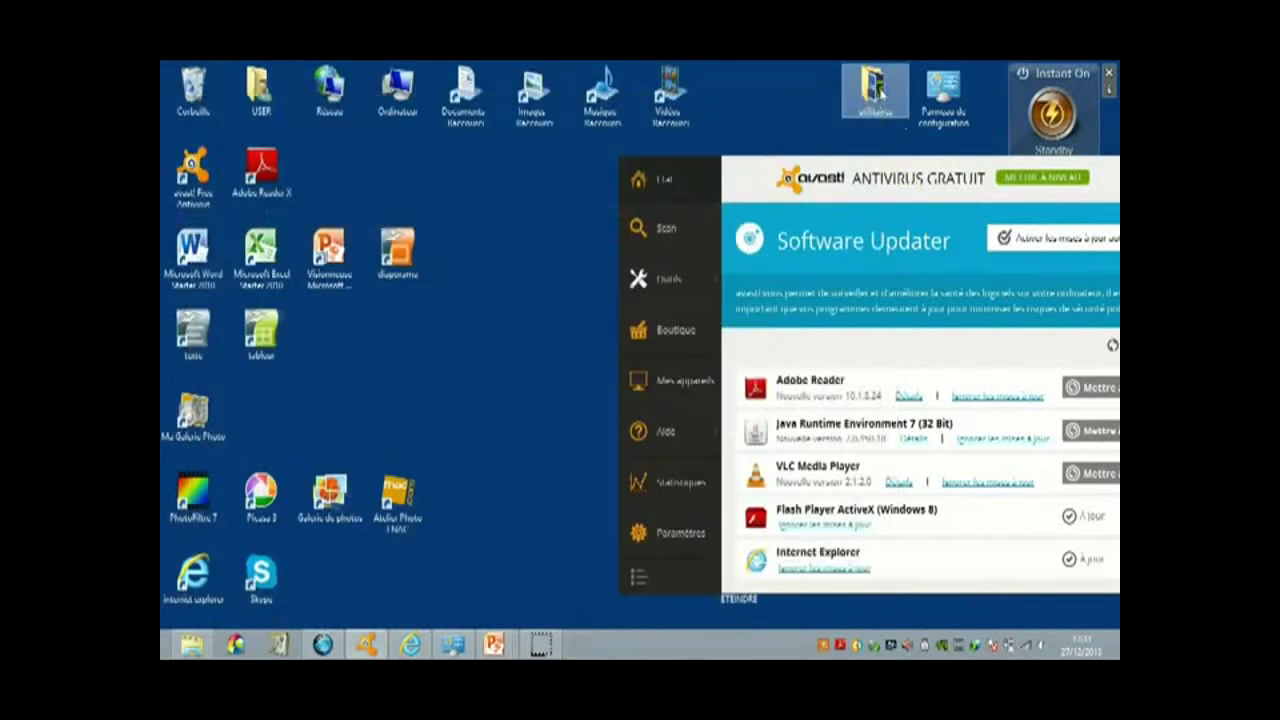
pyautogui.moveTo(935, 165); pyautogui.dragTo(605, 158)
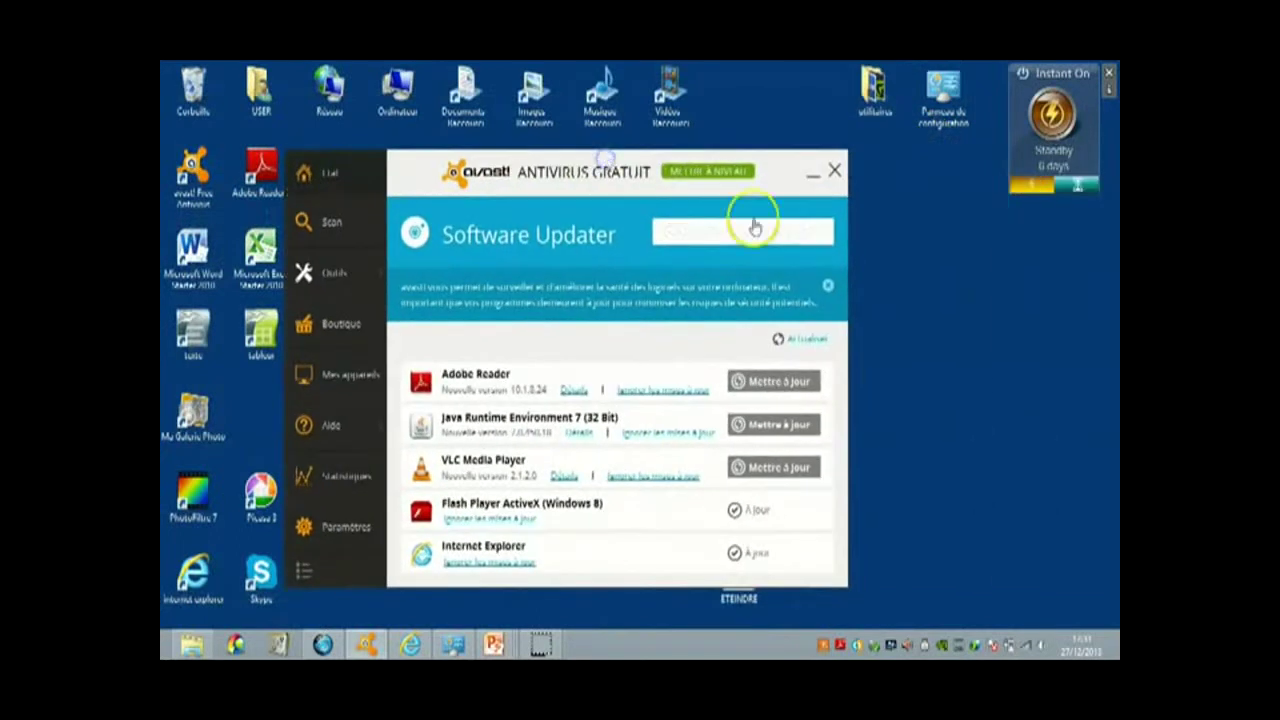
pyautogui.click(802, 340)
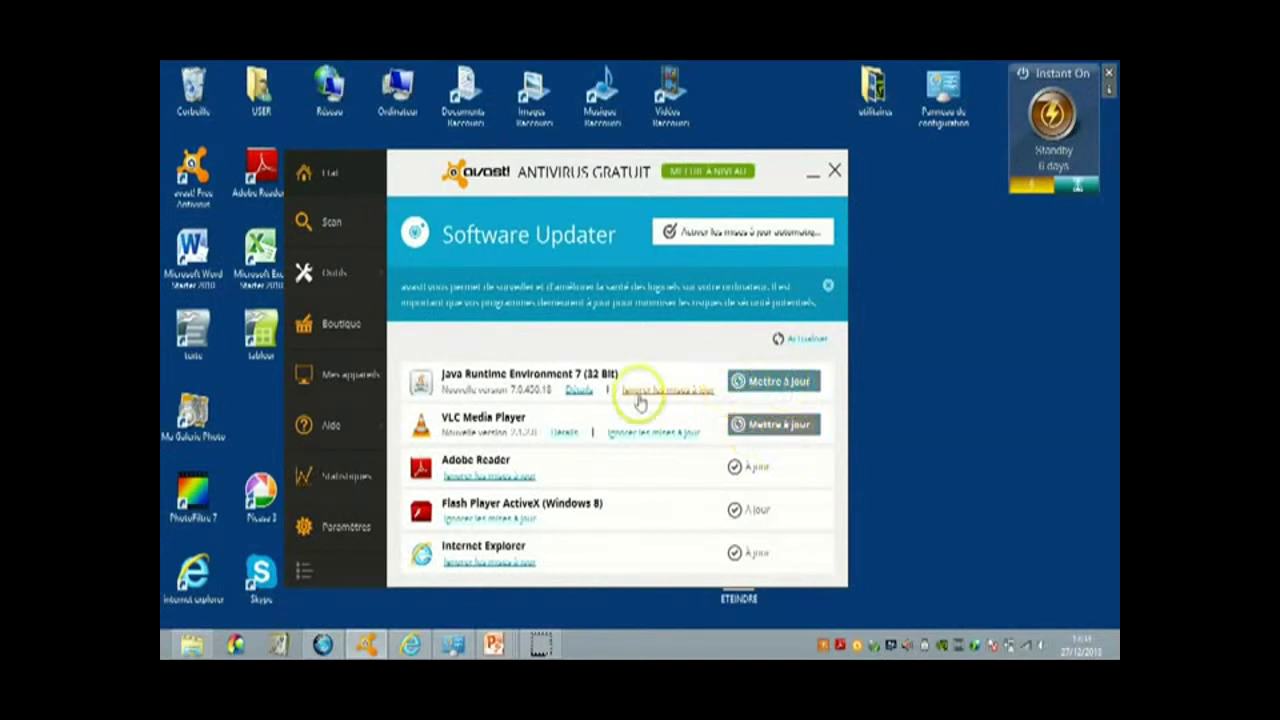
# - Move the avast! window aside, search the applications for "vlc" and open VLC media player
pyautogui.moveTo(570, 160); pyautogui.dragTo(782, 146)
pyautogui.press('super')
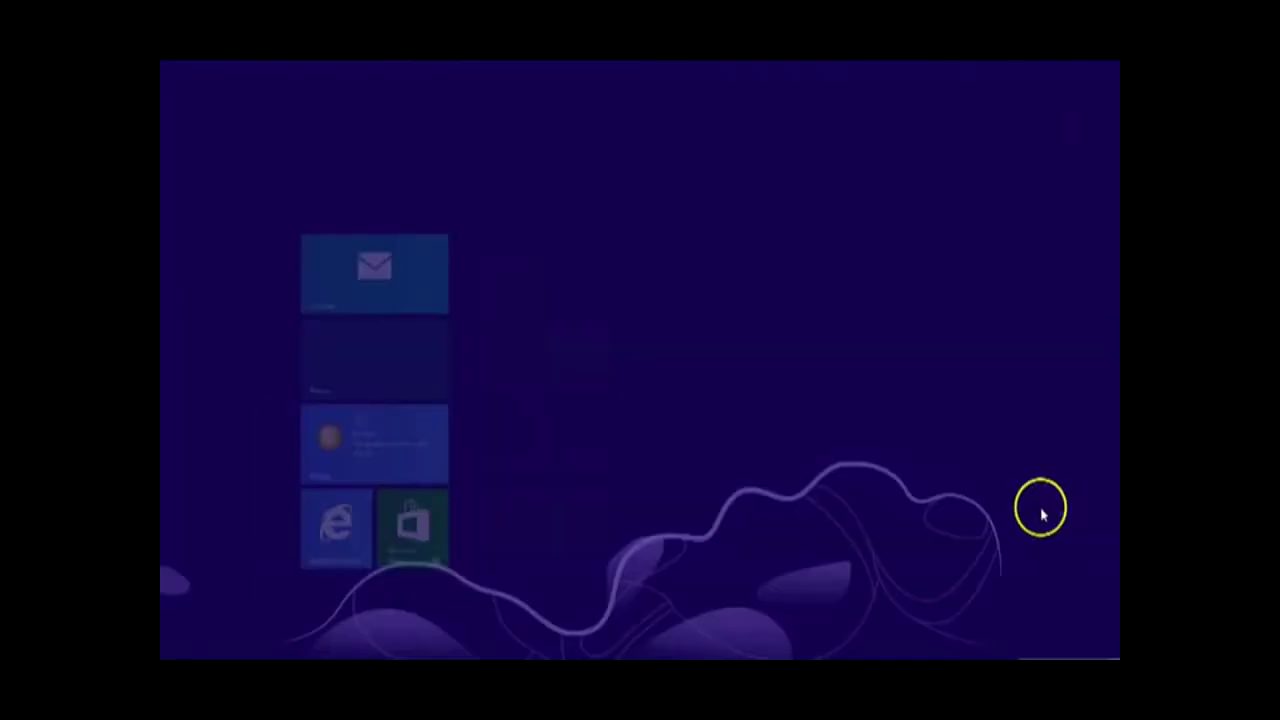
pyautogui.moveTo(1065, 265)
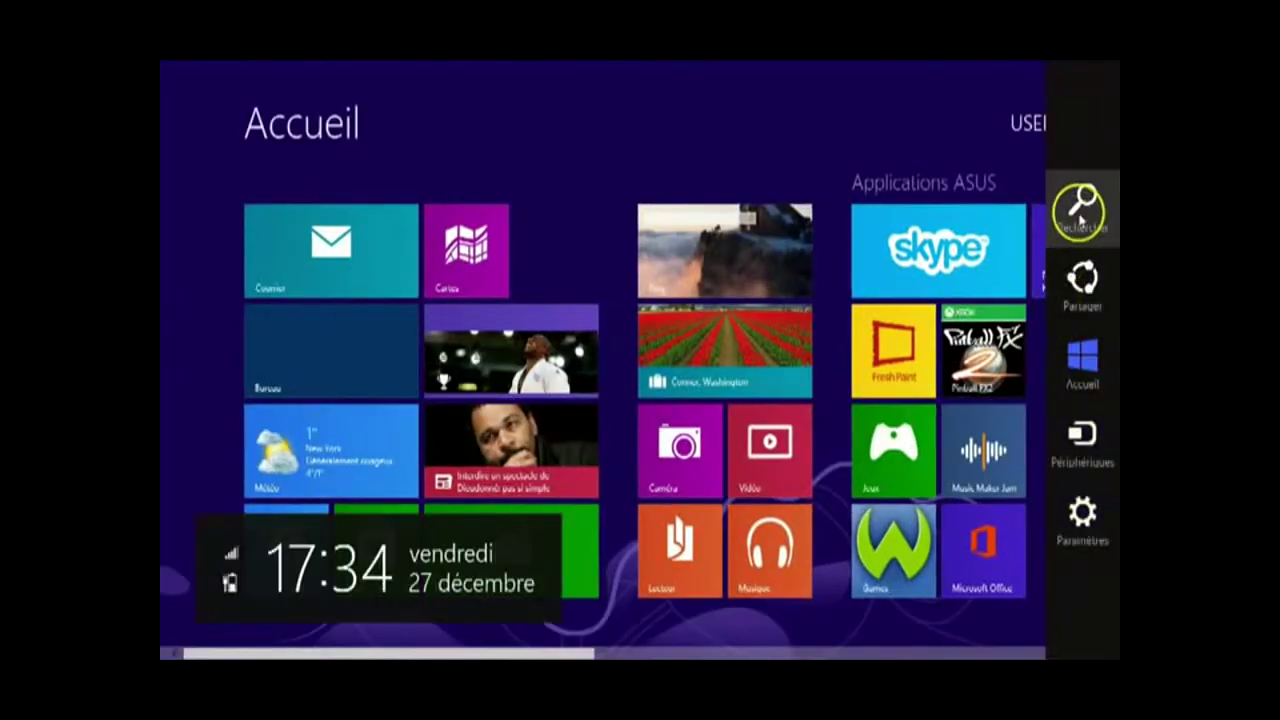
pyautogui.click(1080, 205)
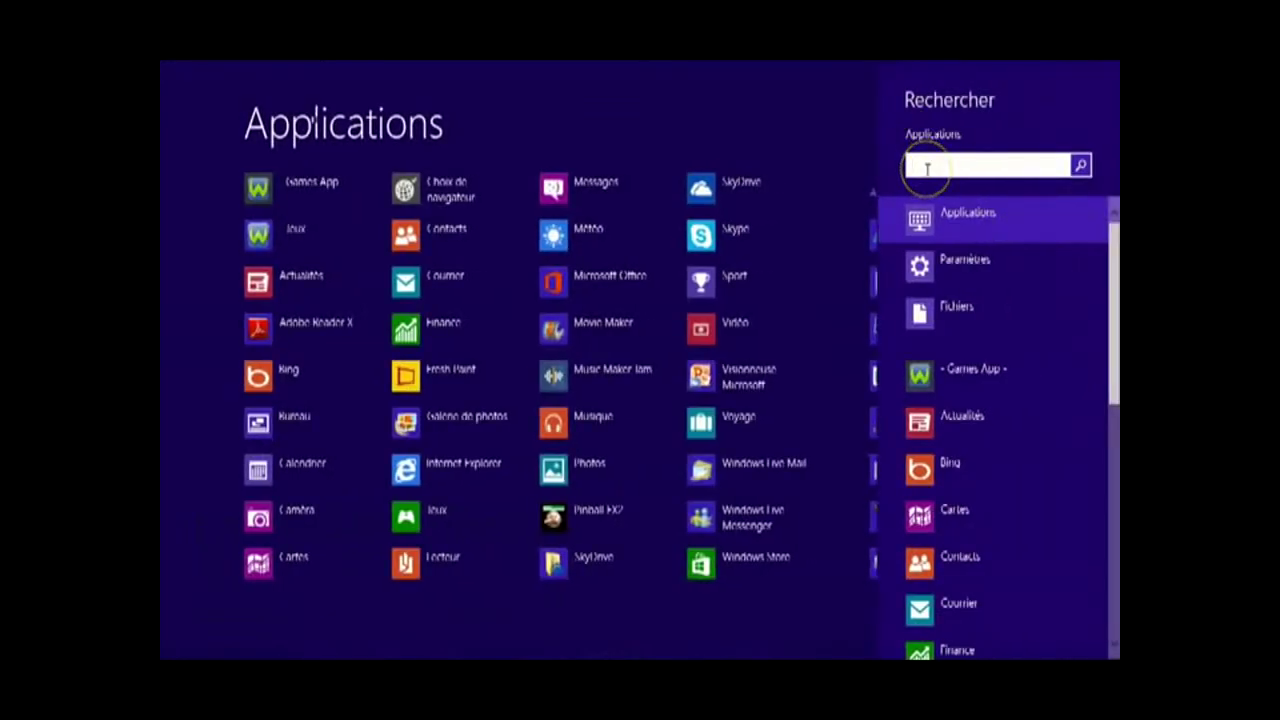
pyautogui.write('vlc')
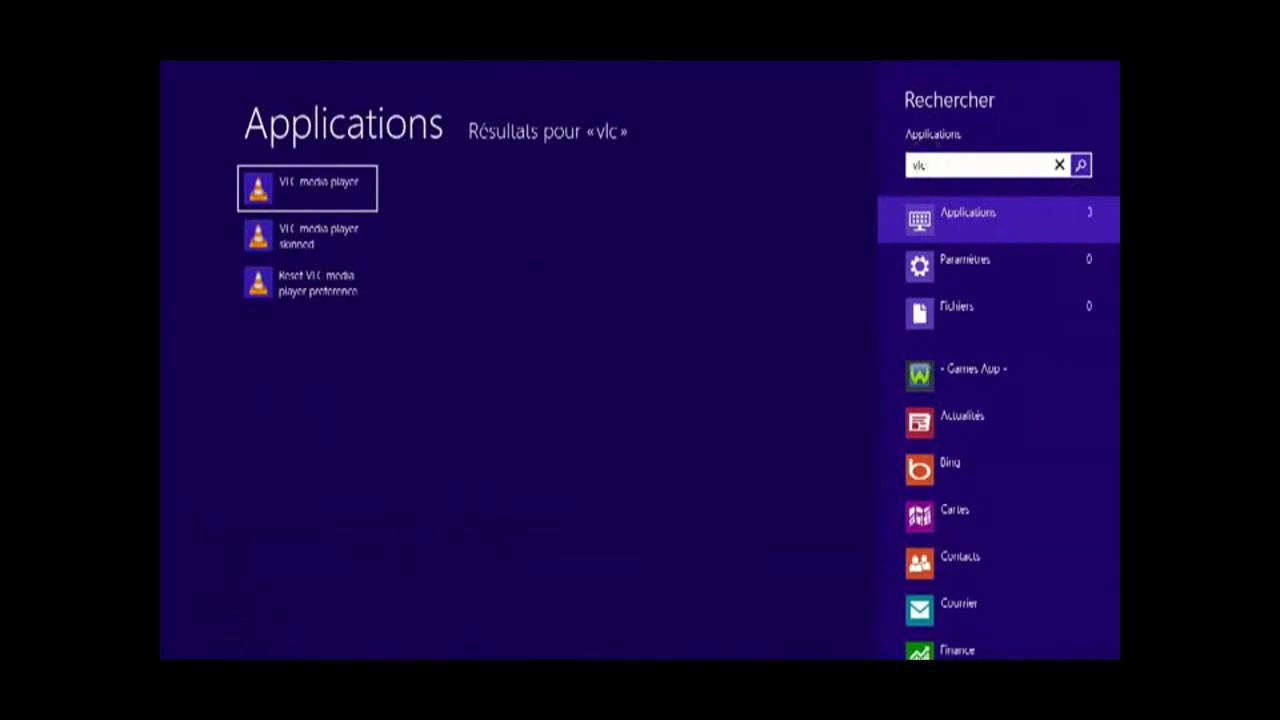
pyautogui.click(330, 190)
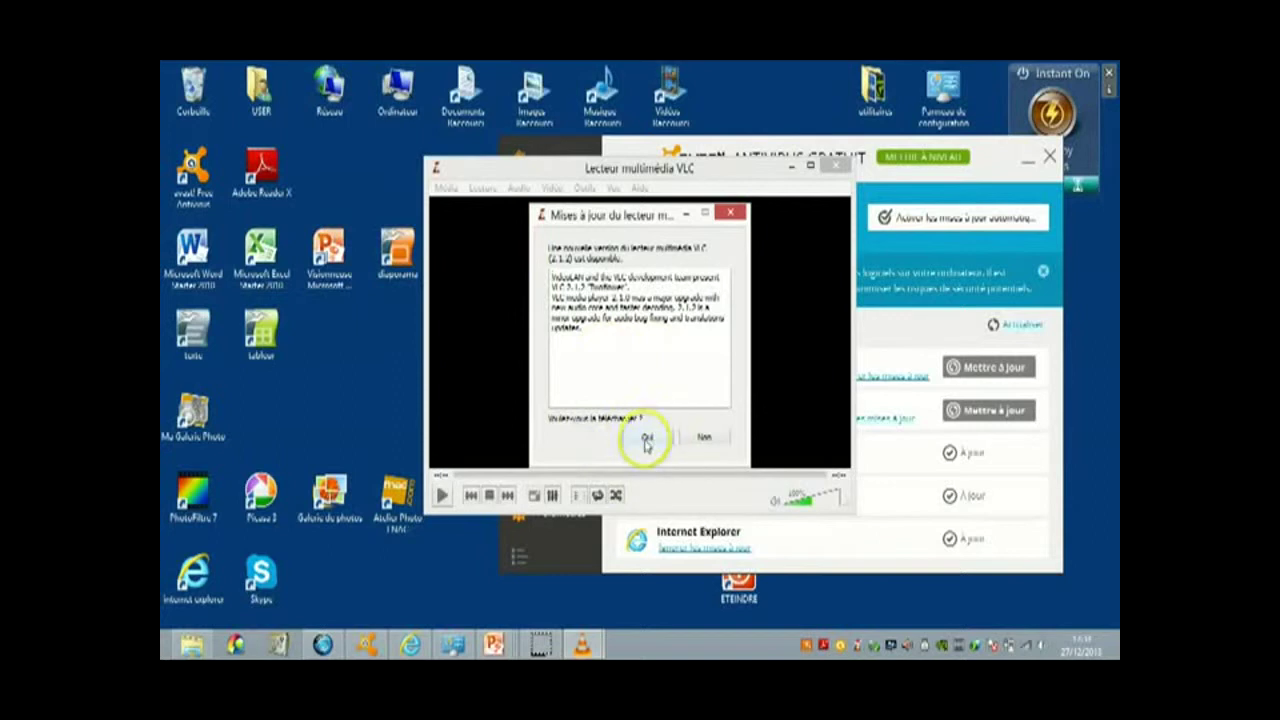
# - Download VLC media player 2.1.2 and install it as an upgrade using the previous settings, keeping the default components
pyautogui.click(645, 441)
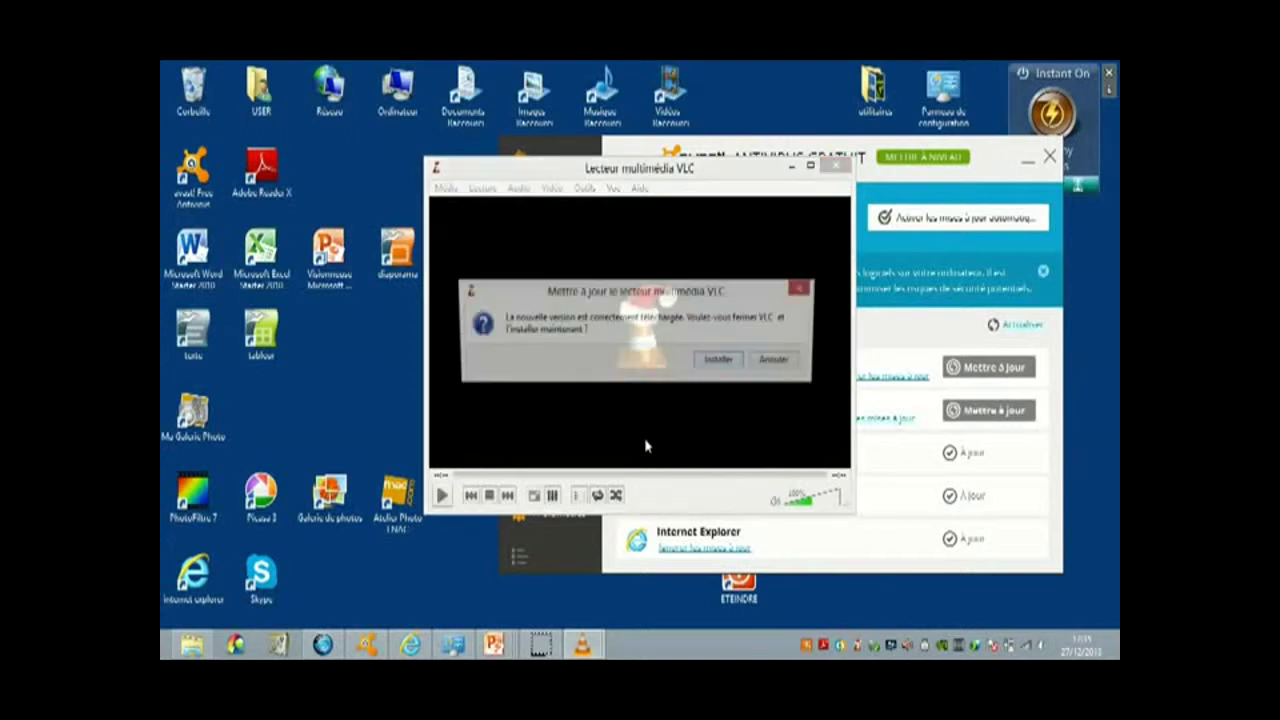
pyautogui.click(726, 366)
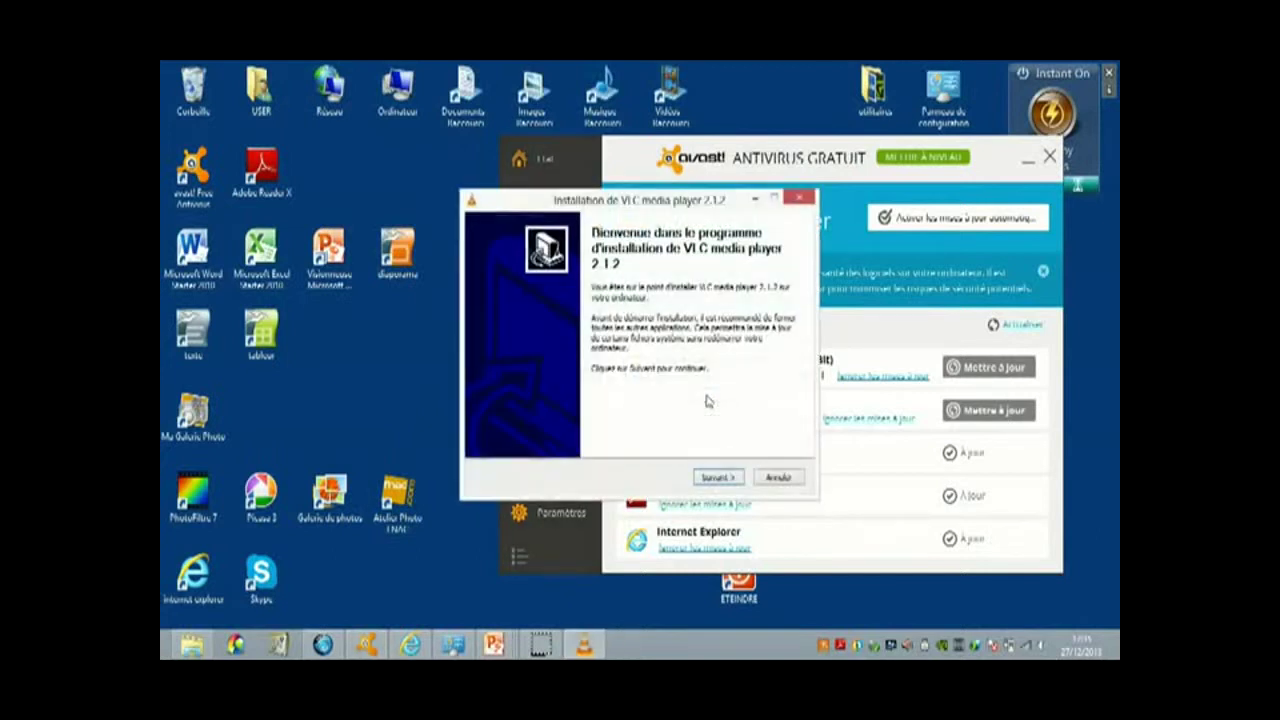
pyautogui.click(723, 479)
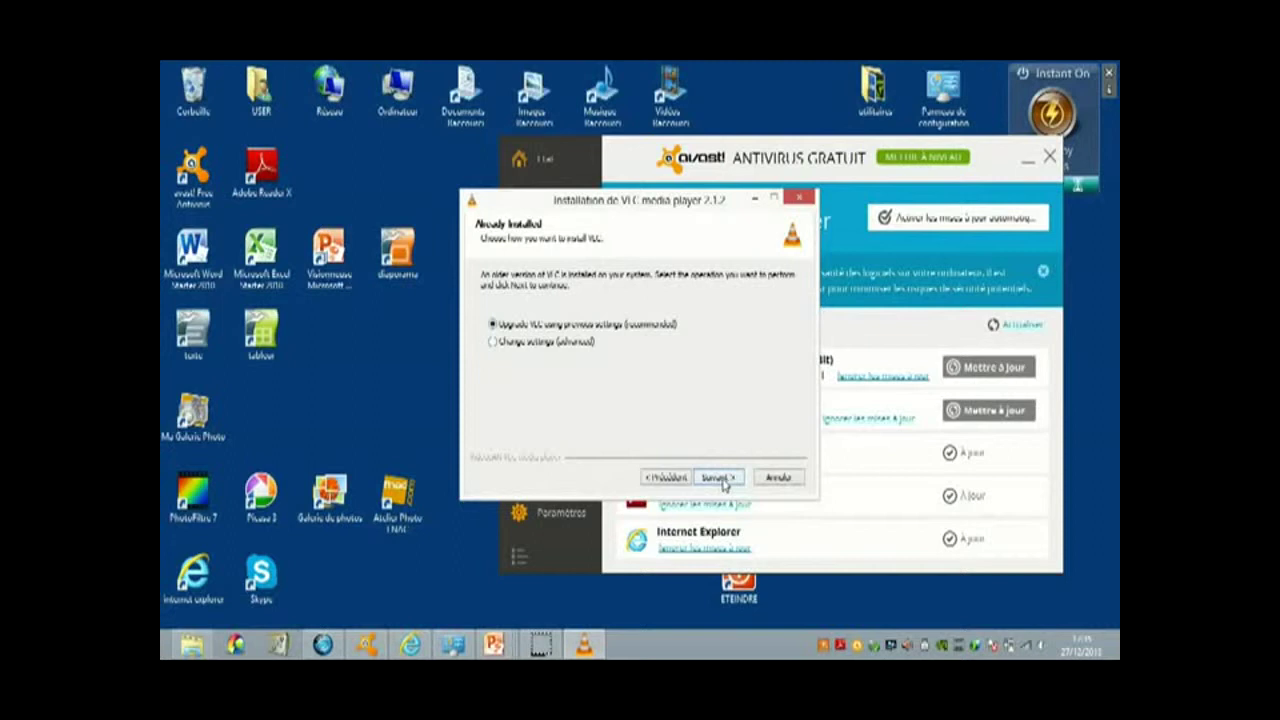
pyautogui.click(722, 479)
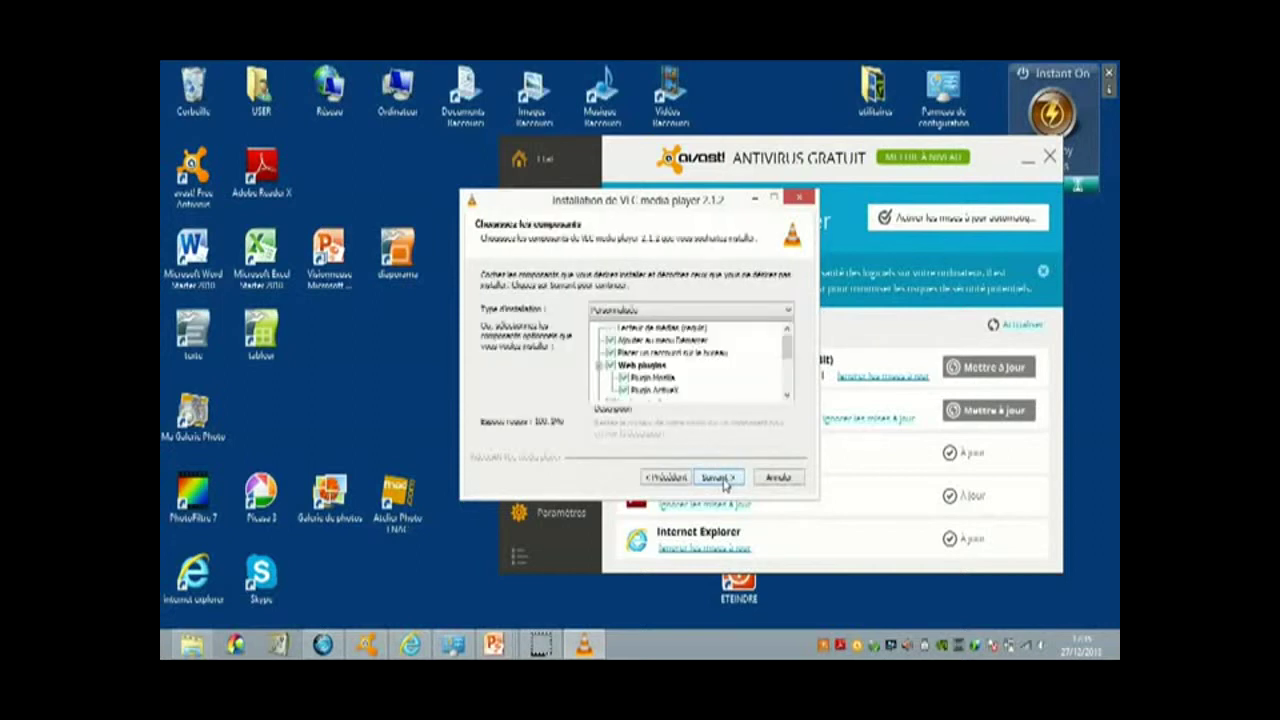
pyautogui.click(722, 479)
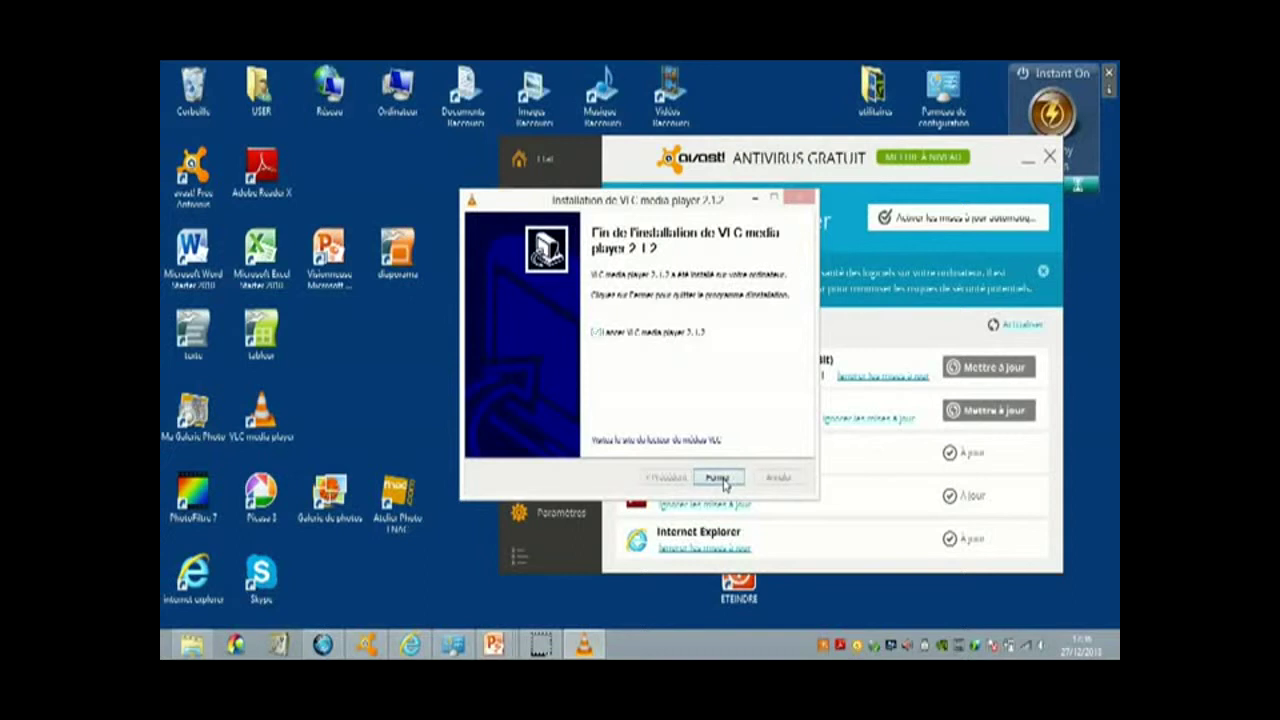
pyautogui.click(720, 479)
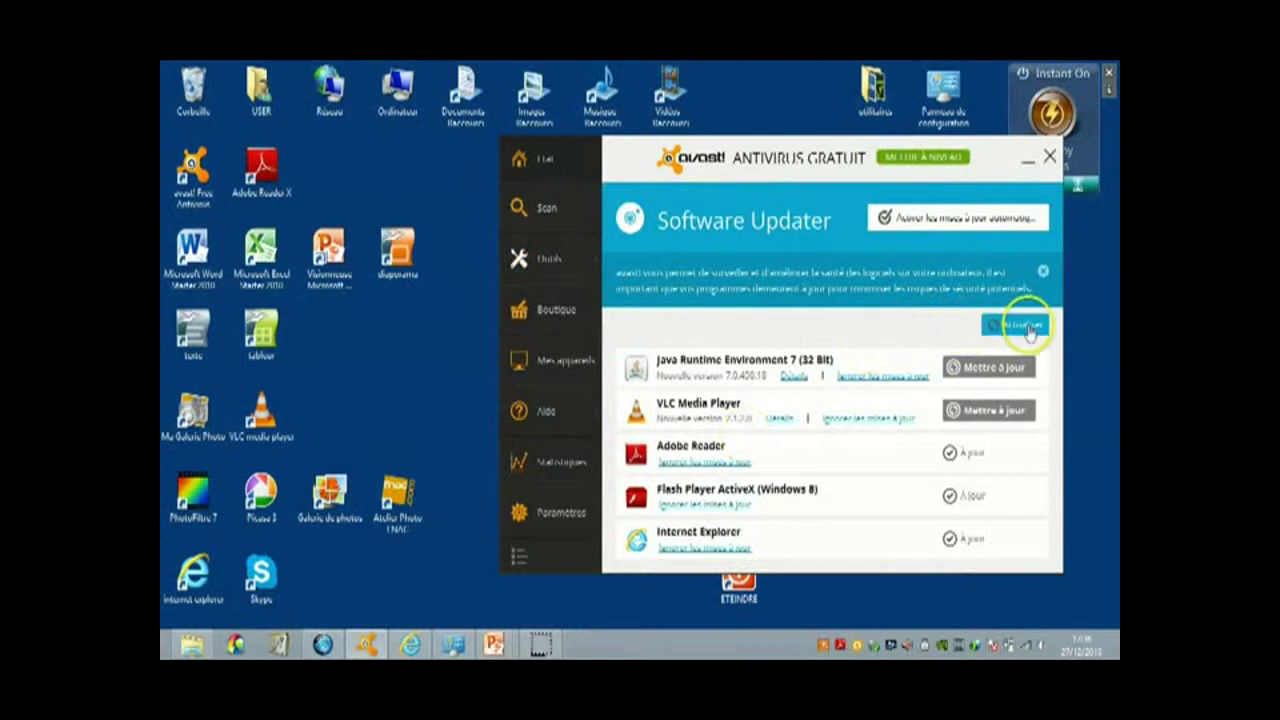
# - Refresh the Software Updater list and request the Java Runtime Environment 7 update download from Download.com
pyautogui.click(1035, 330)
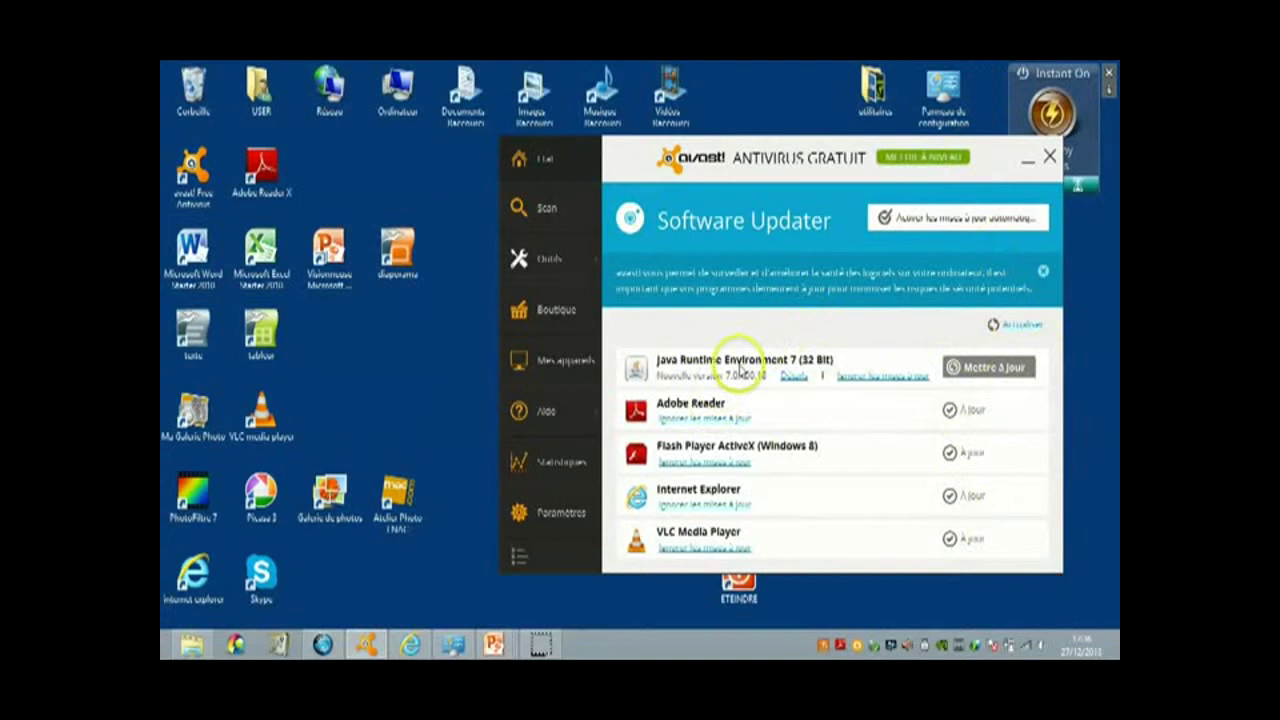
pyautogui.click(975, 378)
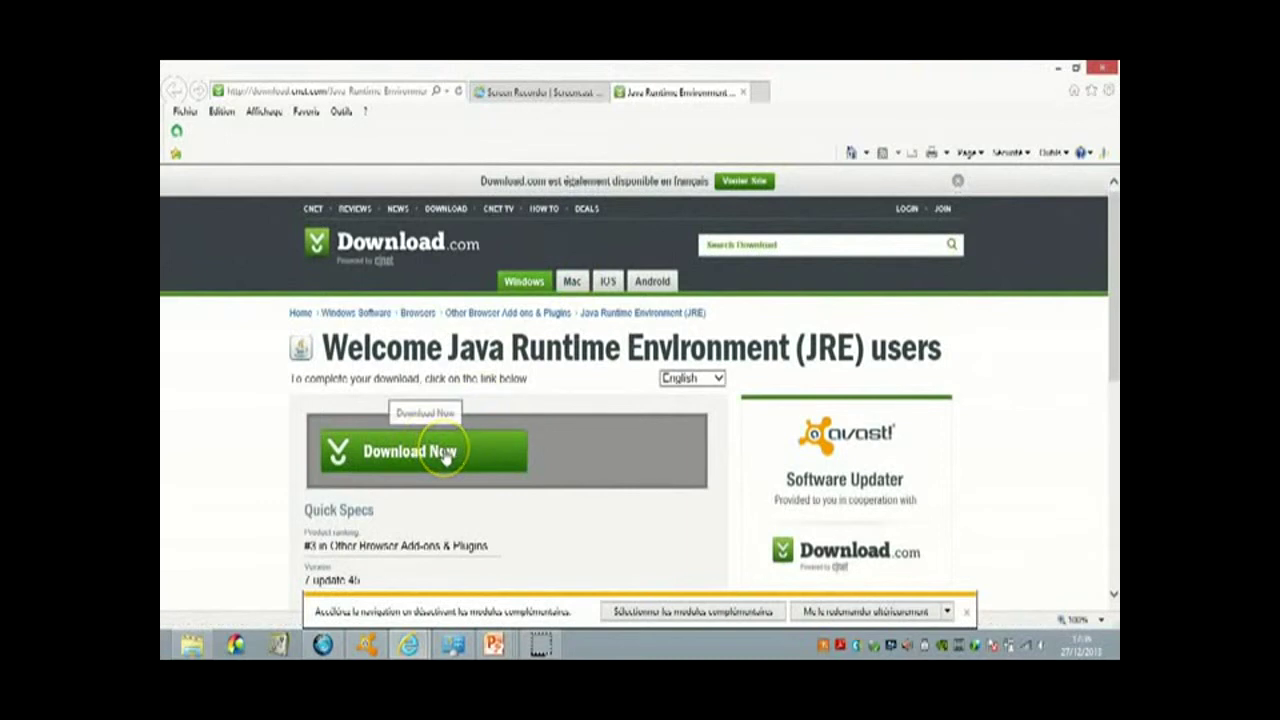
pyautogui.click(445, 455)
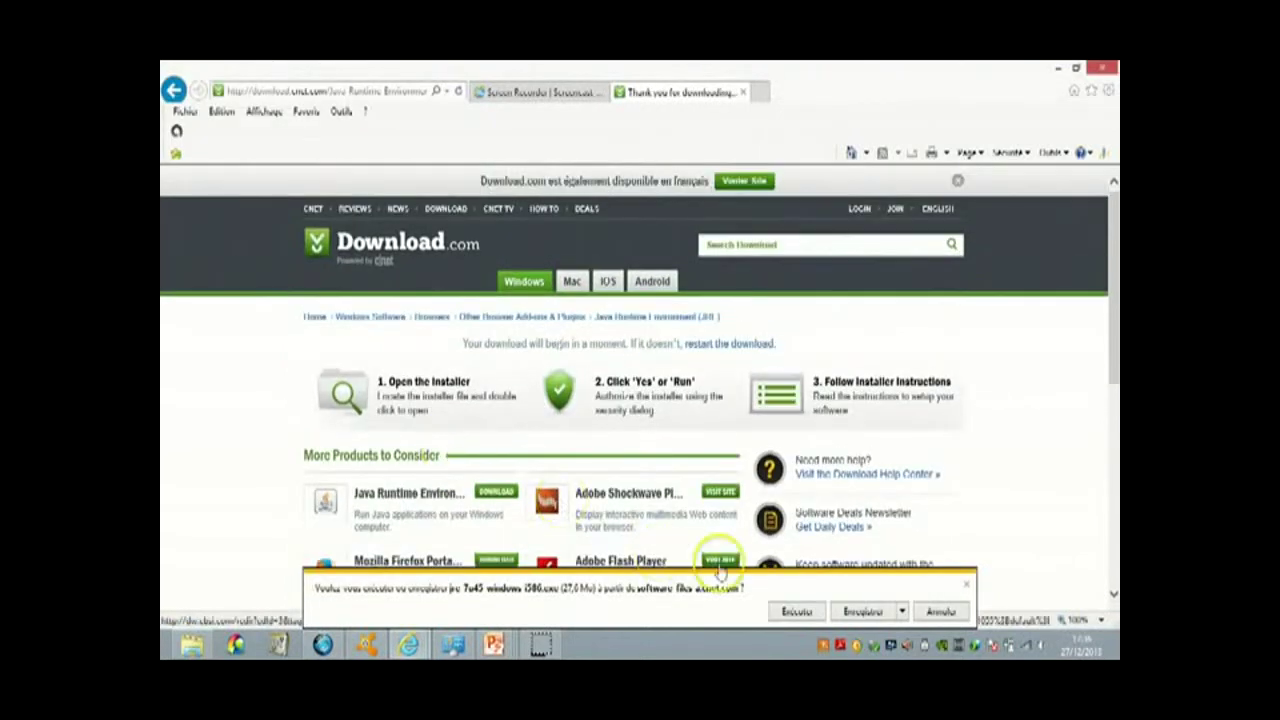
# - Save the Java installer jre-7u45-windows-i586 in the Téléchargements folder
pyautogui.click(901, 615)
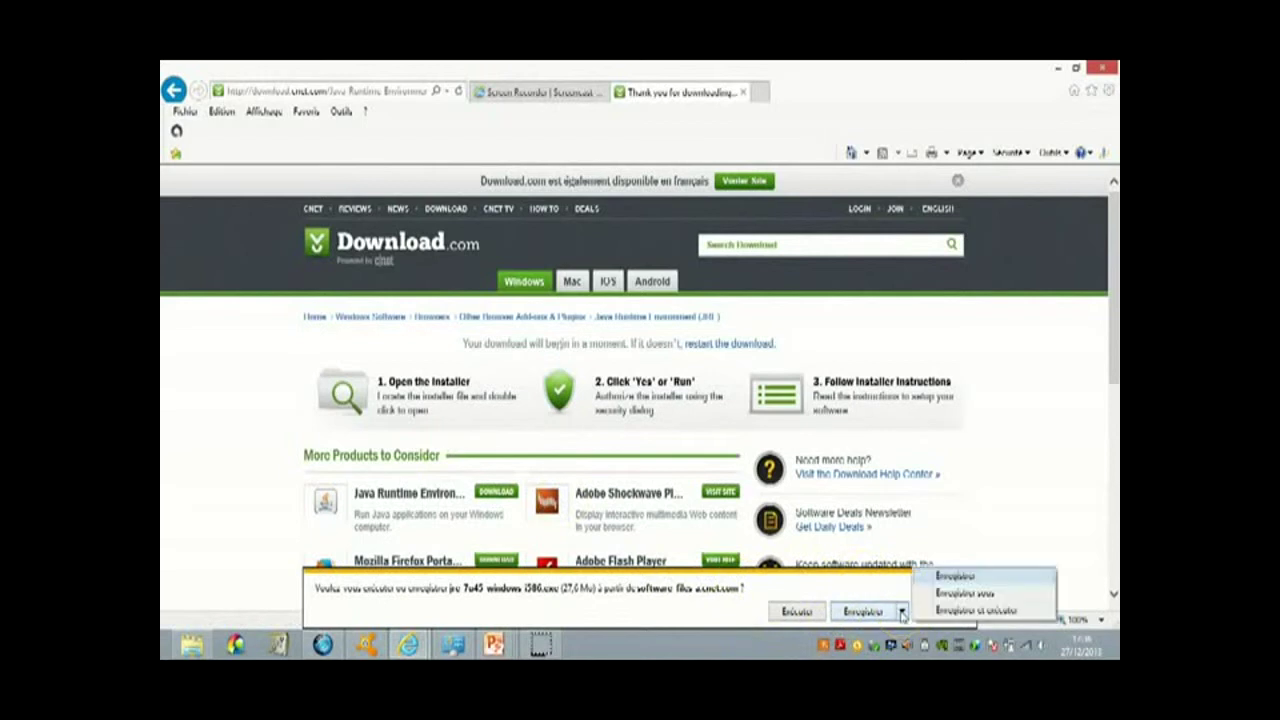
pyautogui.click(958, 595)
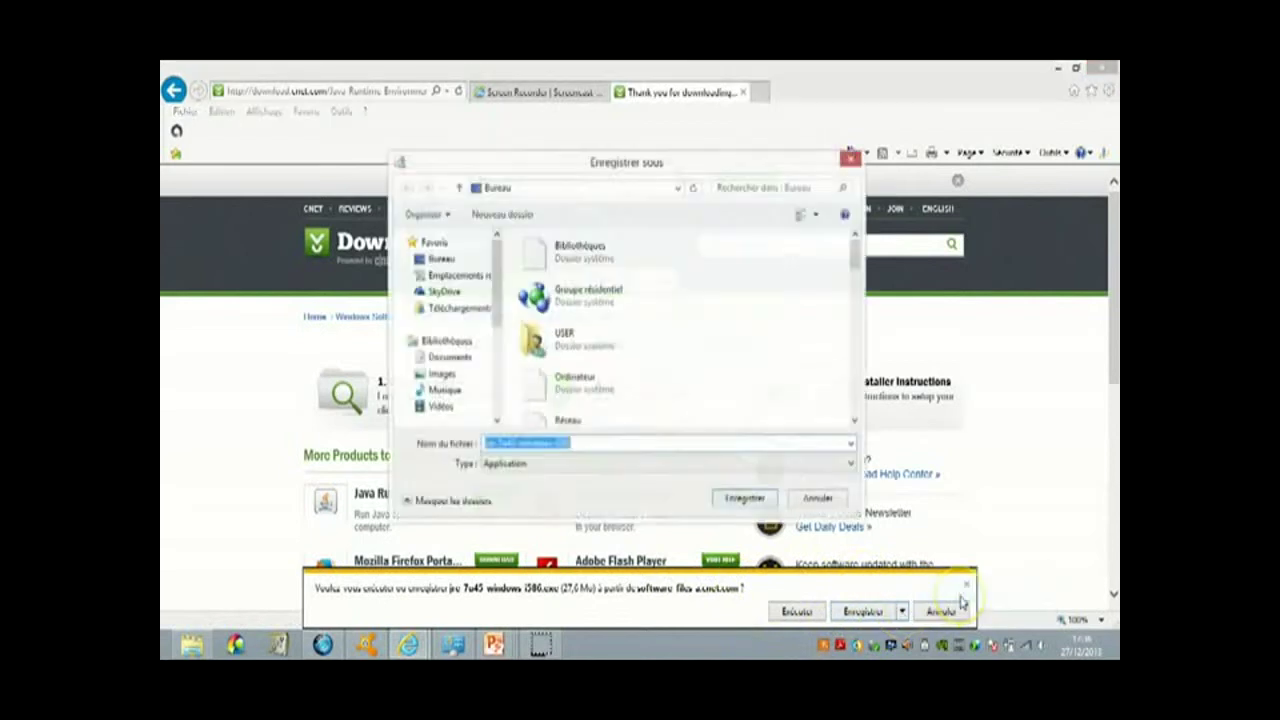
pyautogui.click(458, 310)
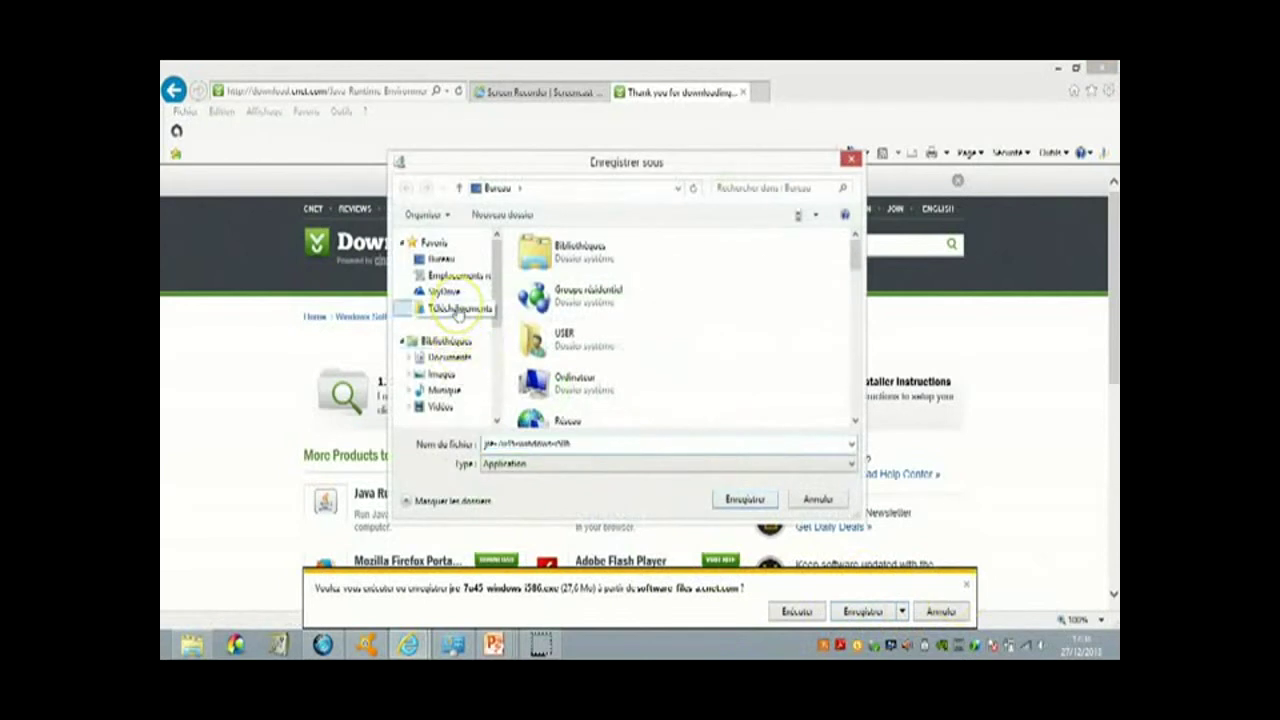
pyautogui.click(740, 503)
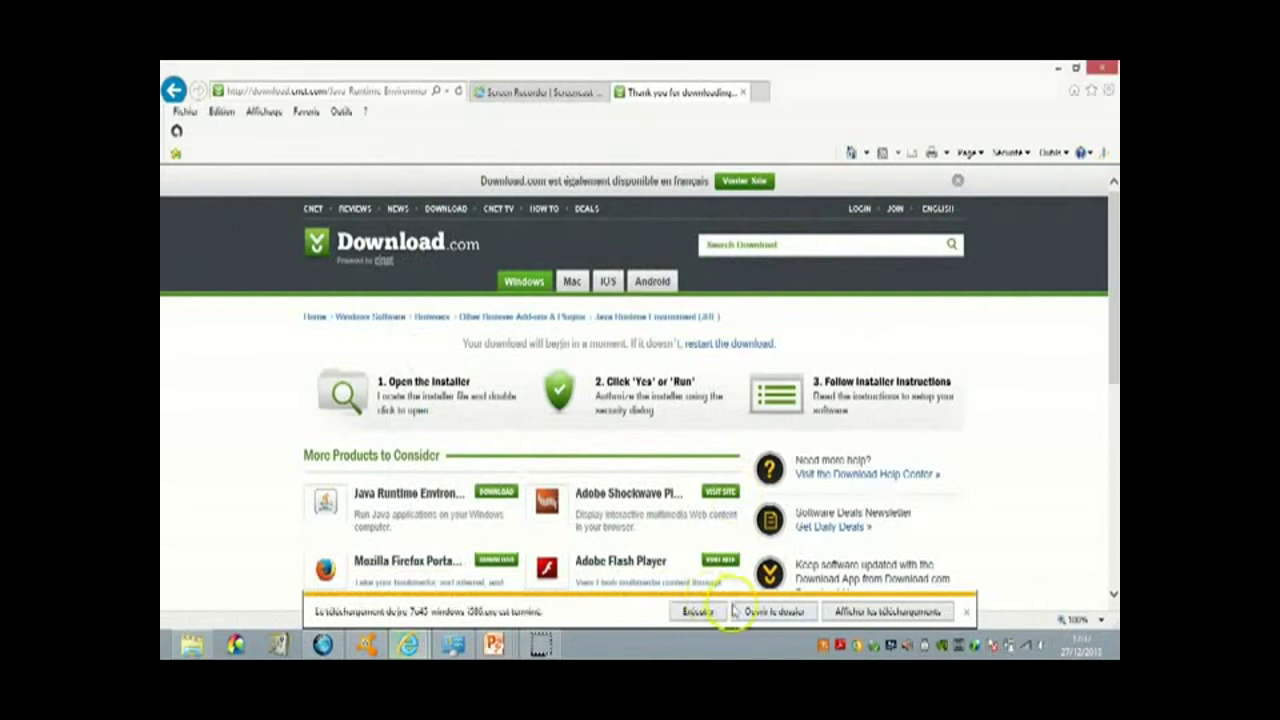
# - Run the downloaded jre-7u45-windows-i586 installer, authorize it and start installing Java in the default destination folder
pyautogui.click(689, 615)
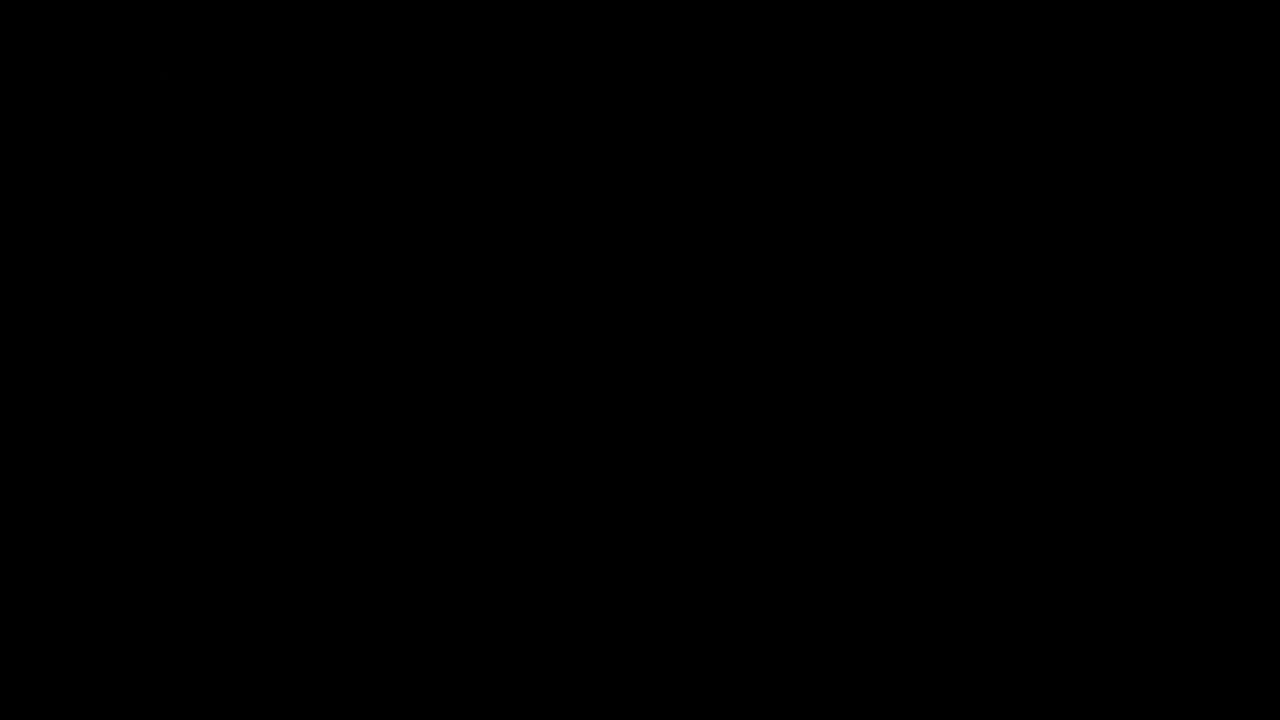
pyautogui.click(702, 391)
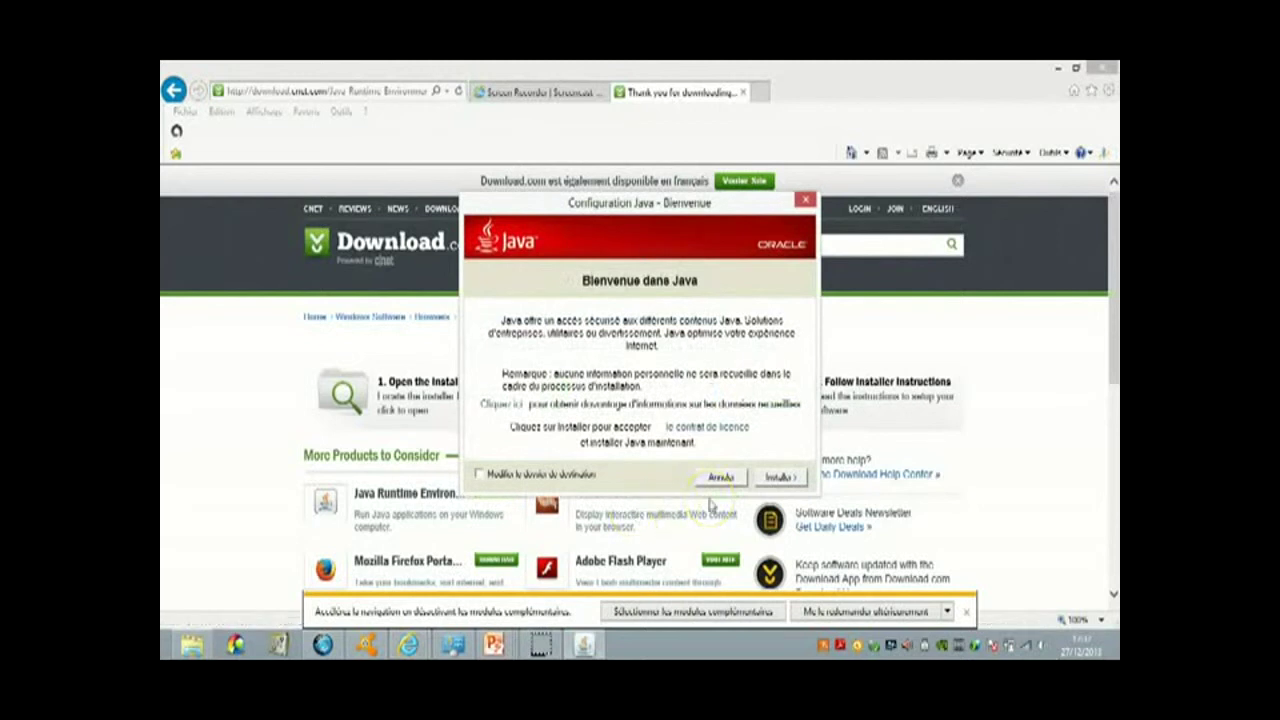
pyautogui.click(779, 477)
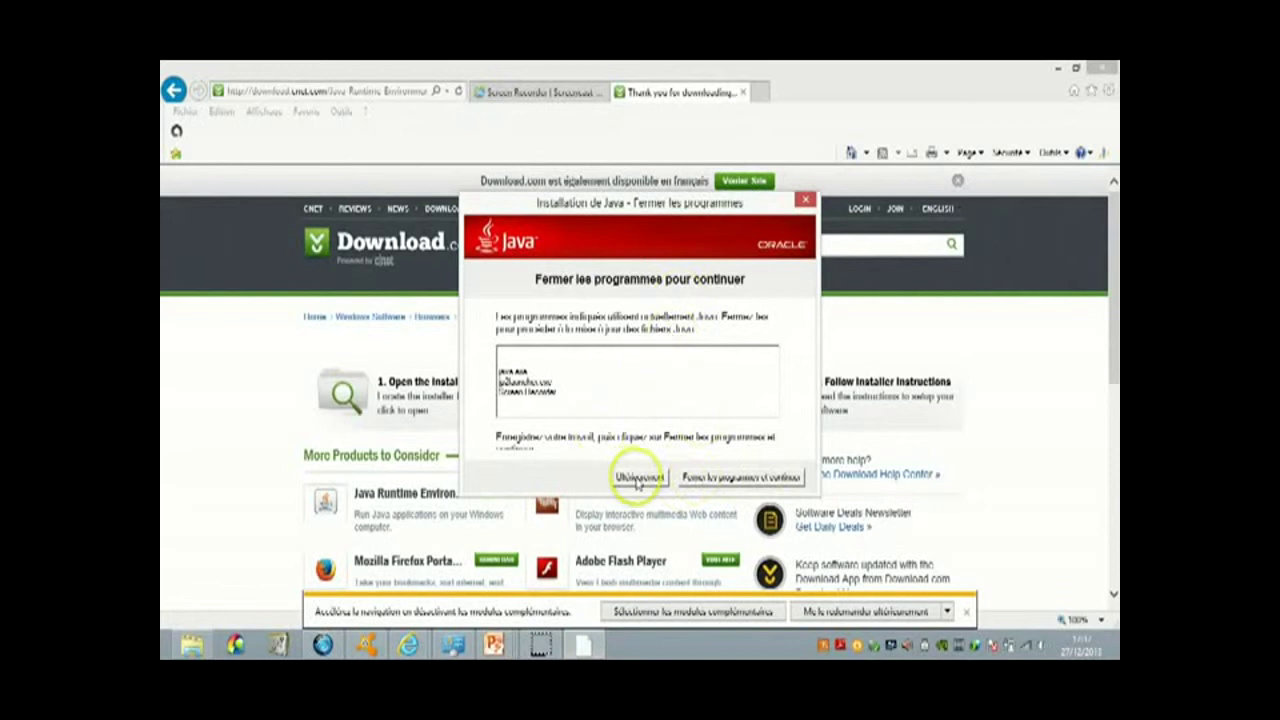
# - Return to avast! Software Updater and refresh its program list
pyautogui.click(538, 643)
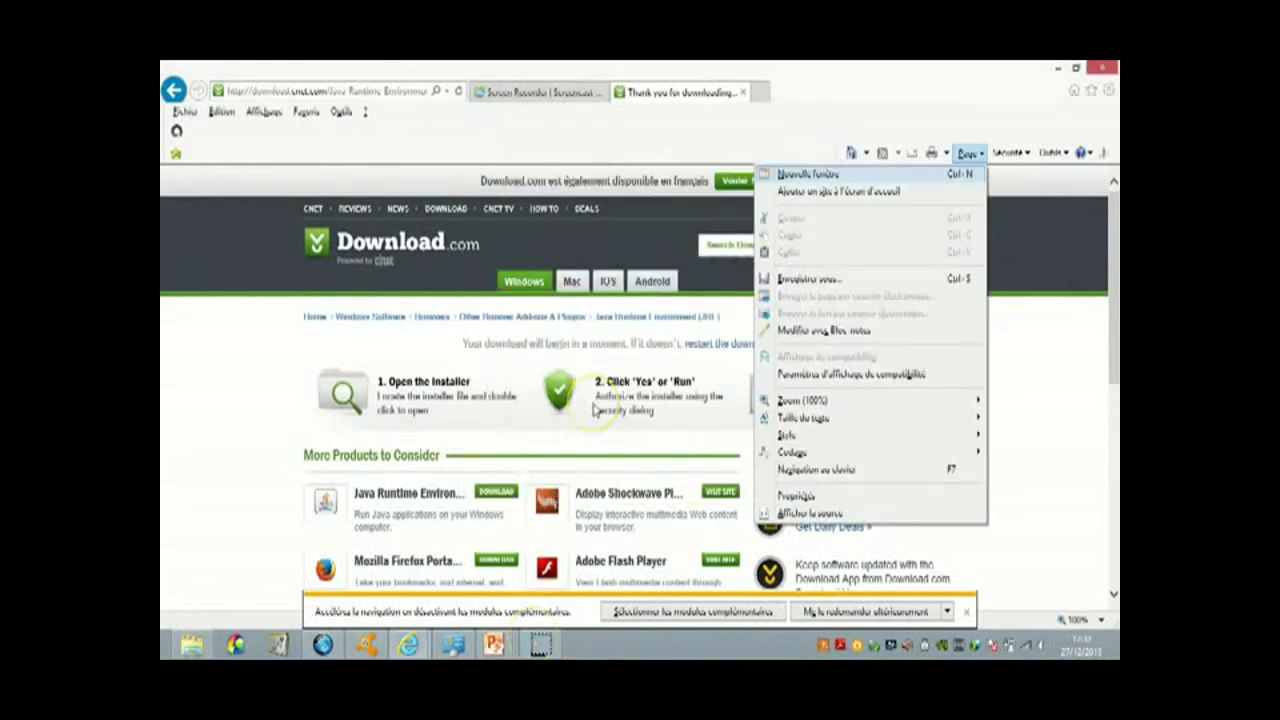
pyautogui.click(237, 402)
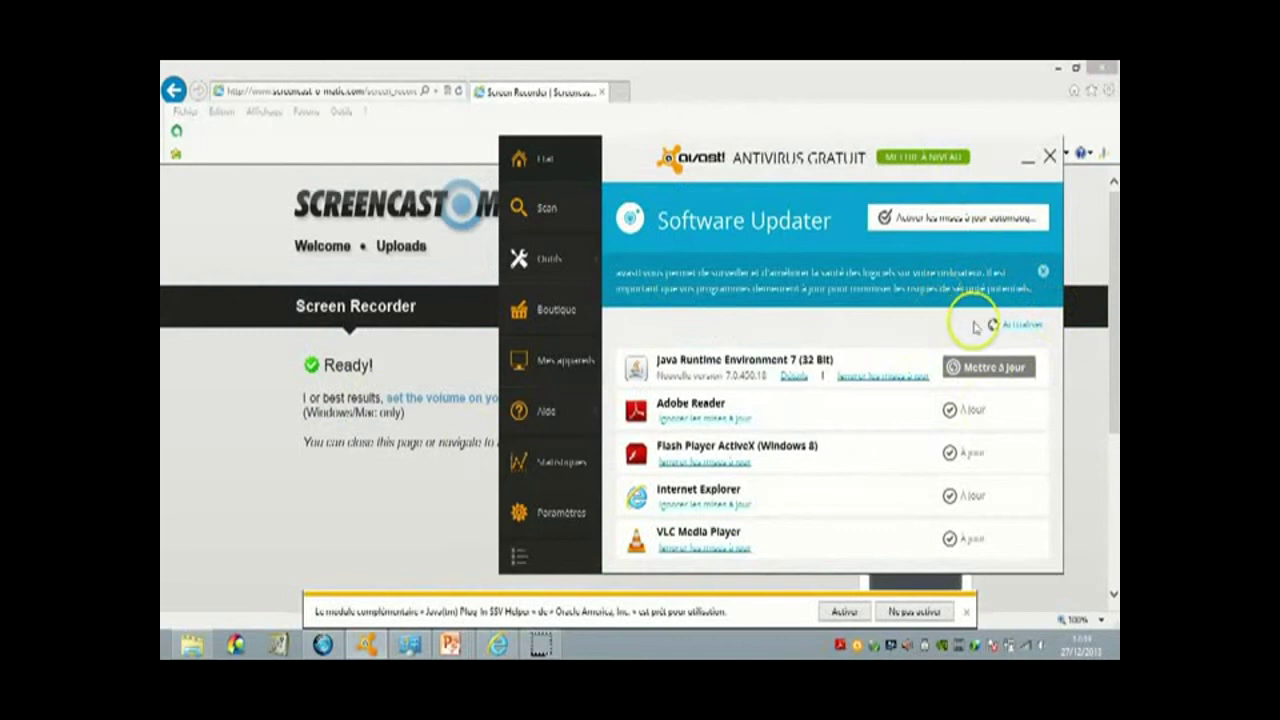
pyautogui.click(1015, 325)
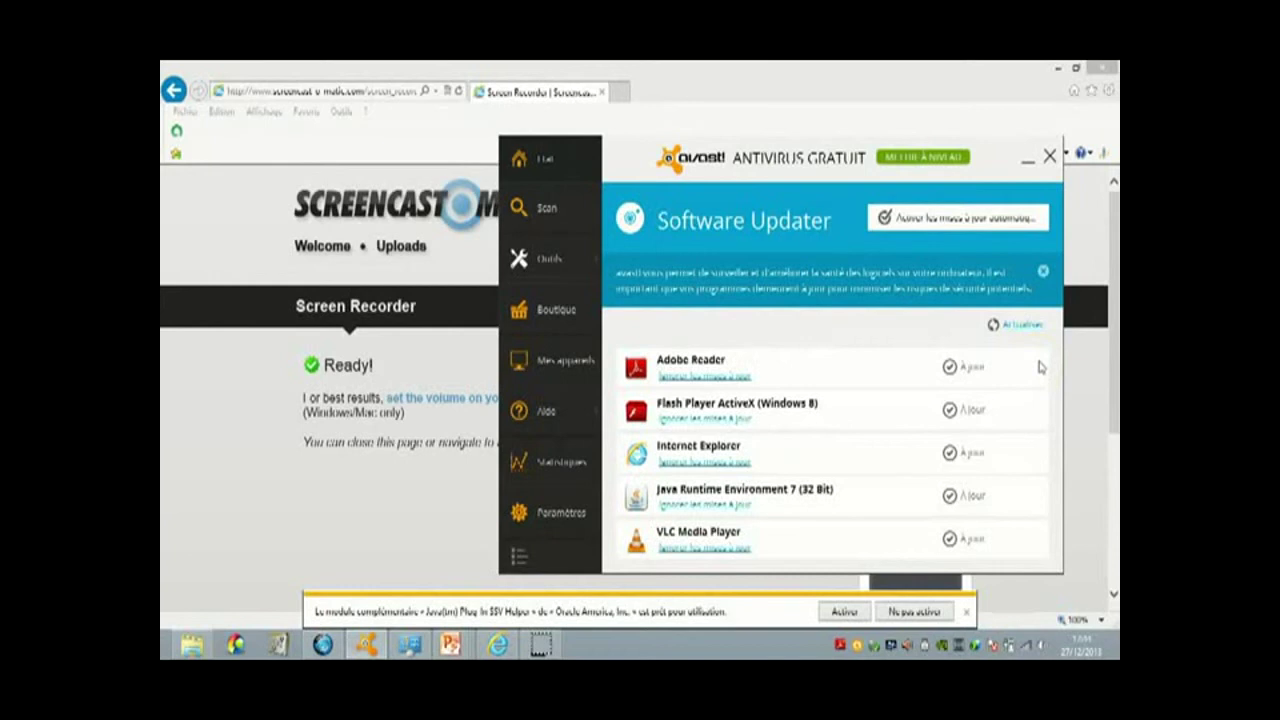
# - Run the avast! browser cleanup (Nettoyage du navigateur), decline removing the conflicting tool, and close the Browser Cleanup window
pyautogui.click(549, 262)
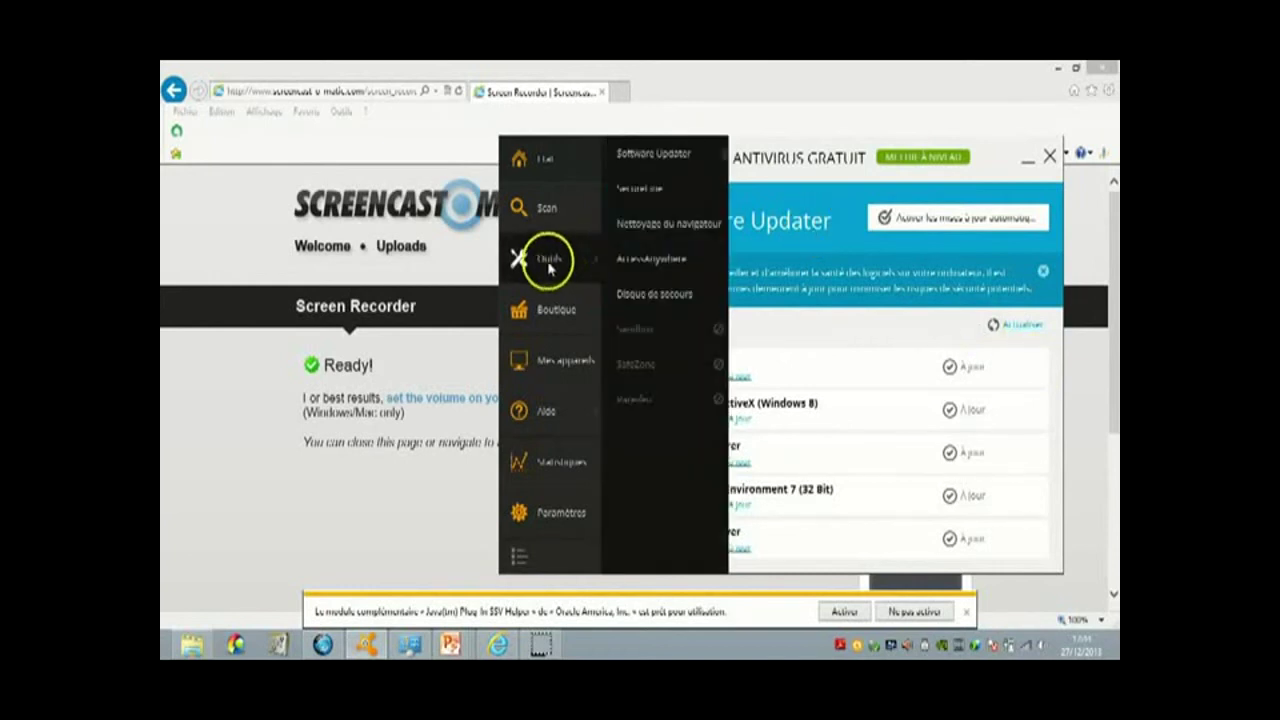
pyautogui.click(675, 232)
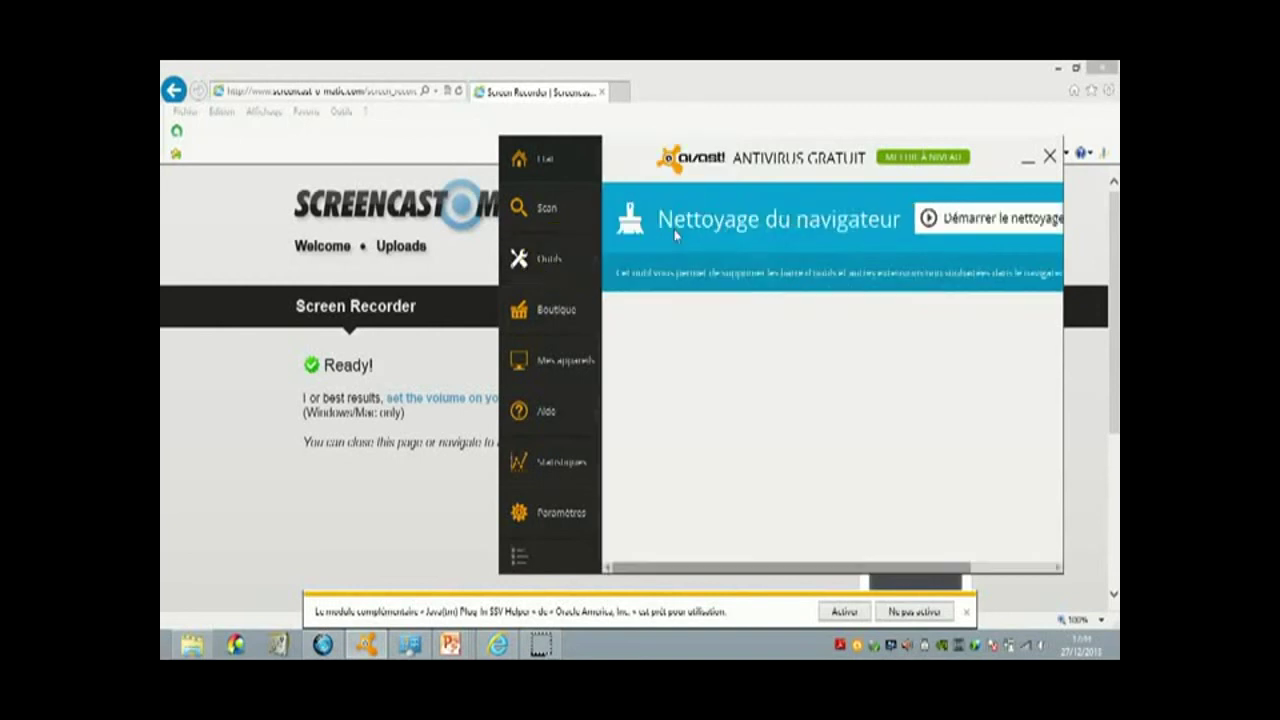
pyautogui.click(965, 220)
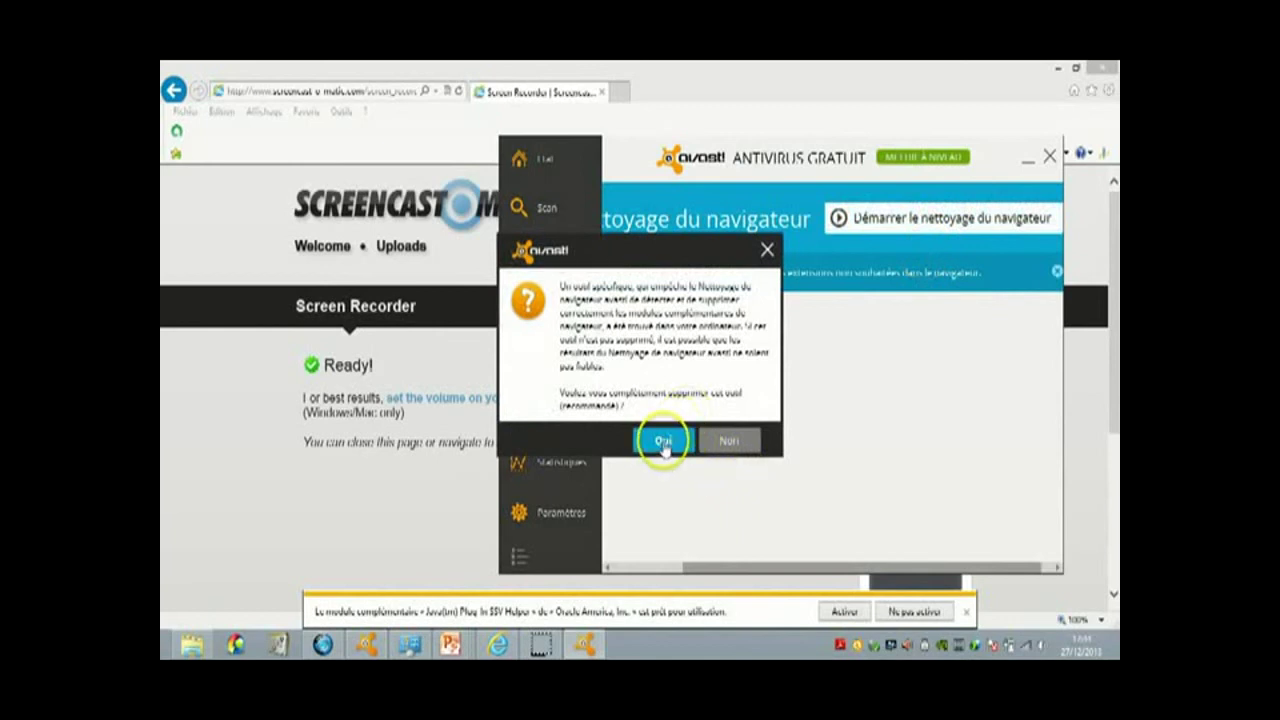
pyautogui.click(665, 446)
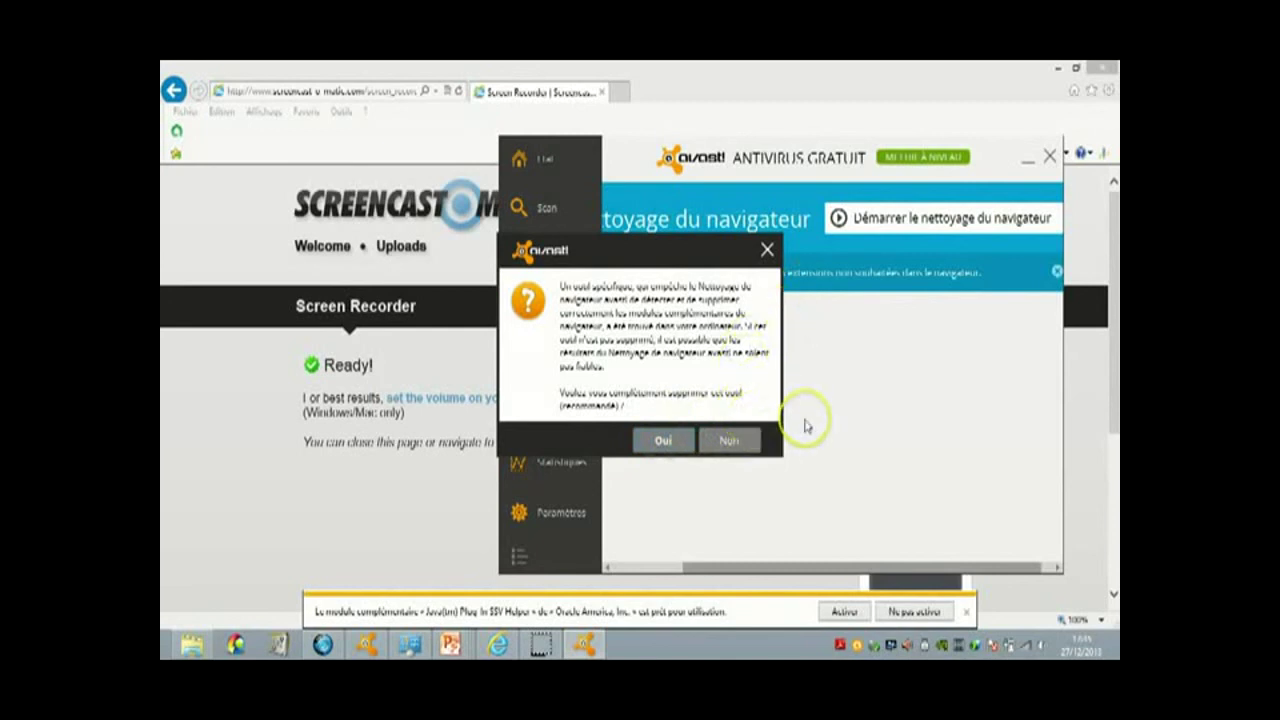
pyautogui.click(733, 442)
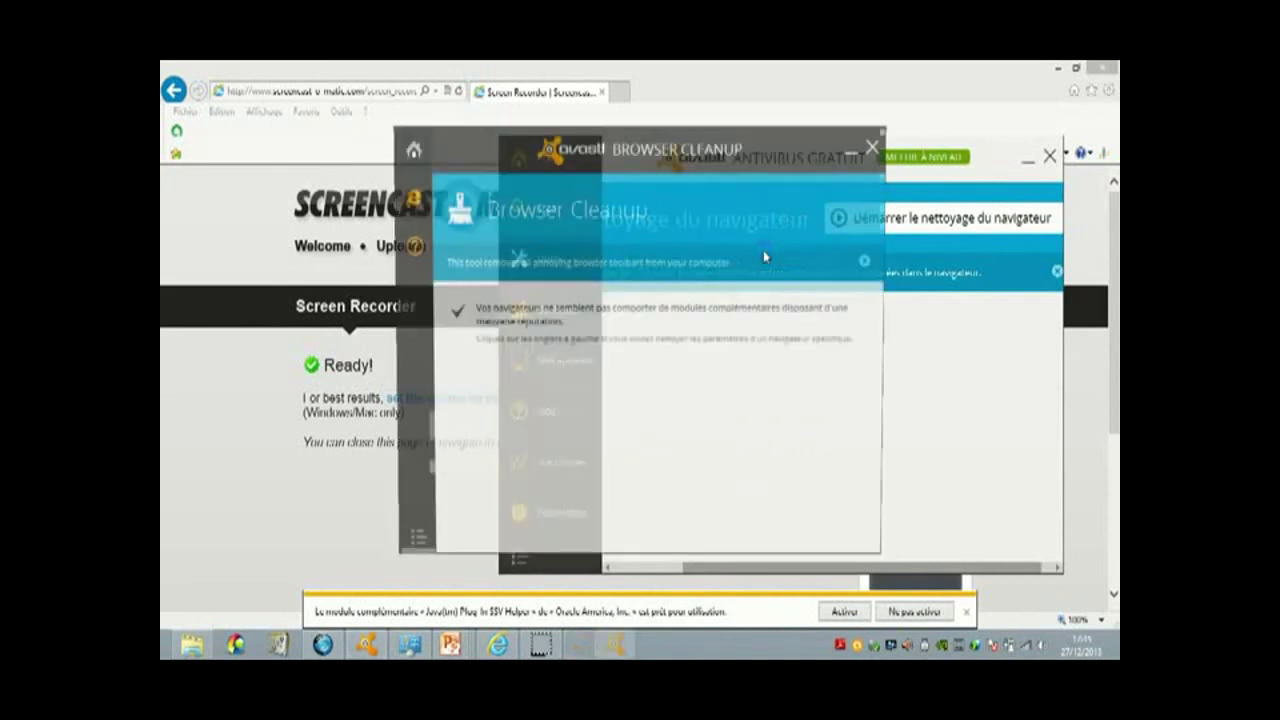
pyautogui.click(874, 153)
# - Select Nettoyage du navigateur again among the avast! tools
pyautogui.click(548, 260)
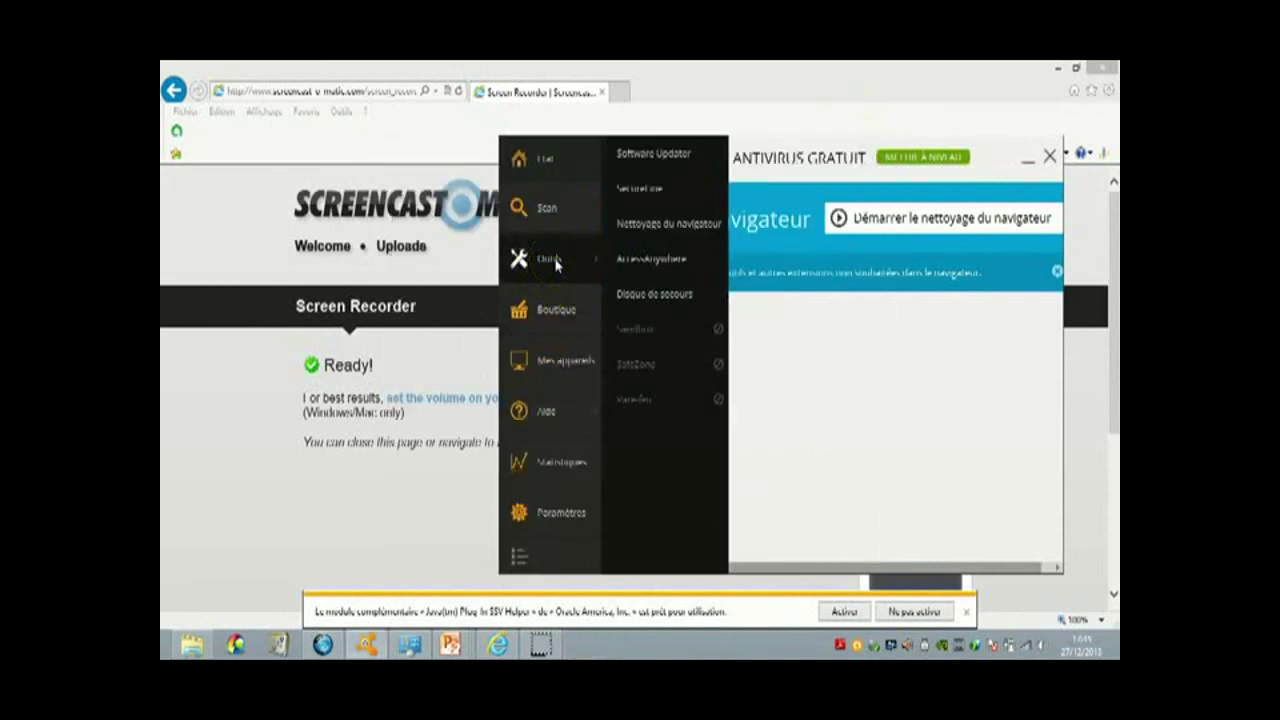
pyautogui.click(560, 259)
pyautogui.click(674, 221)
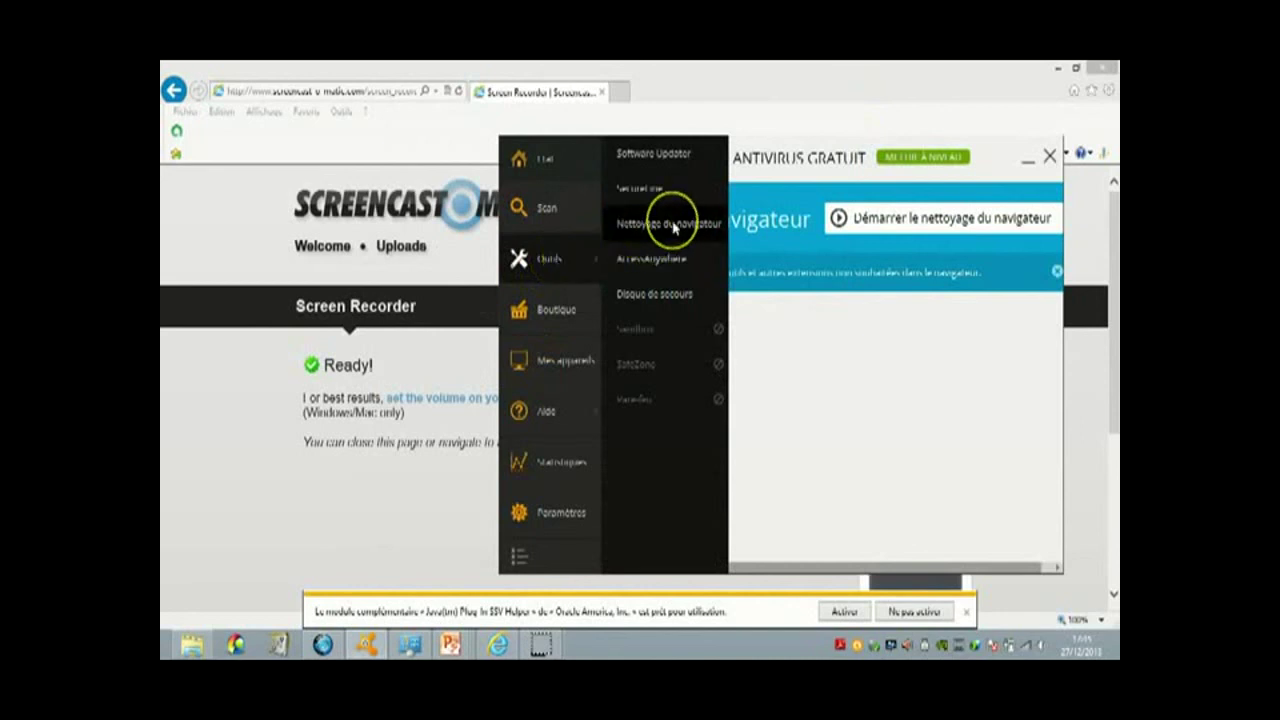